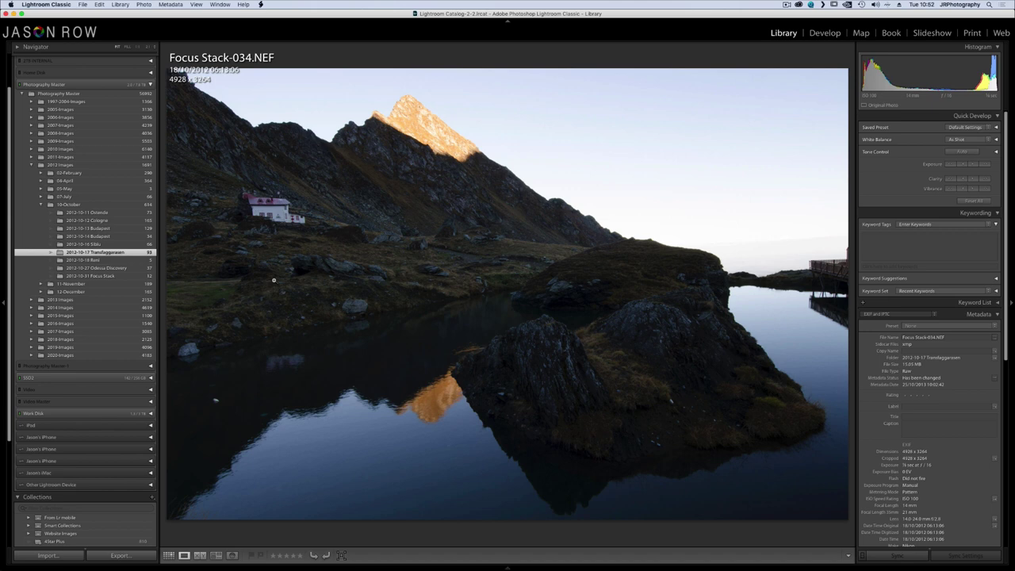
Step: Bring up the Edit In options for the Focus Stack-034 photo in Lightroom Classic
right_click(412, 250)
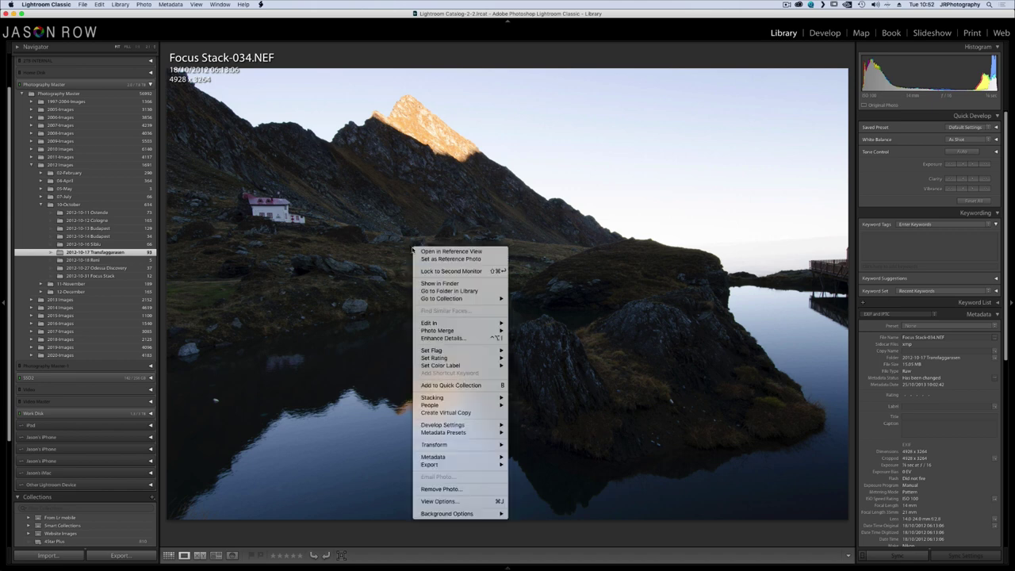
mouse_move(457, 324)
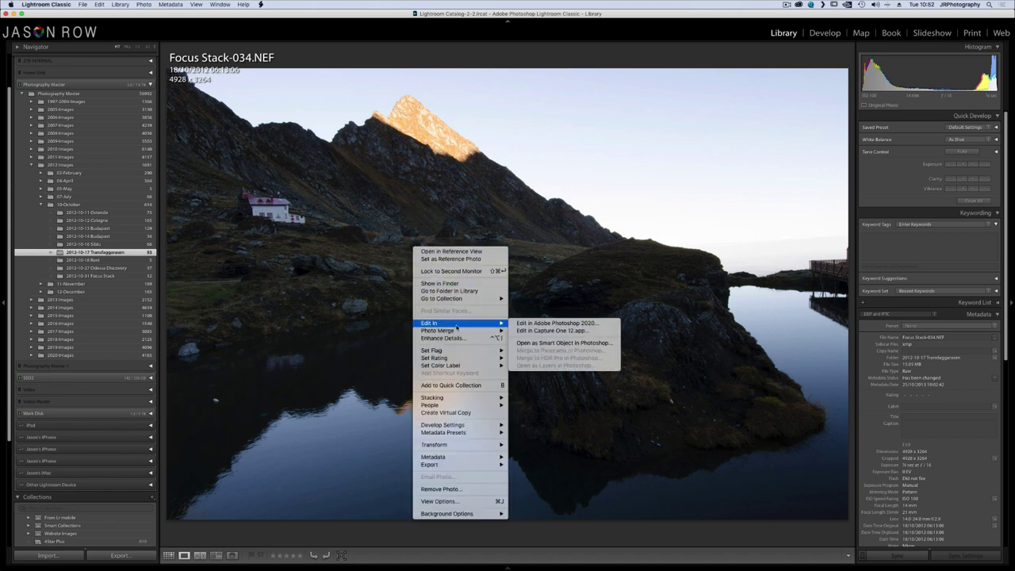
Step: Open the photo in Photoshop as a smart object and show the Layers panel
left_click(555, 343)
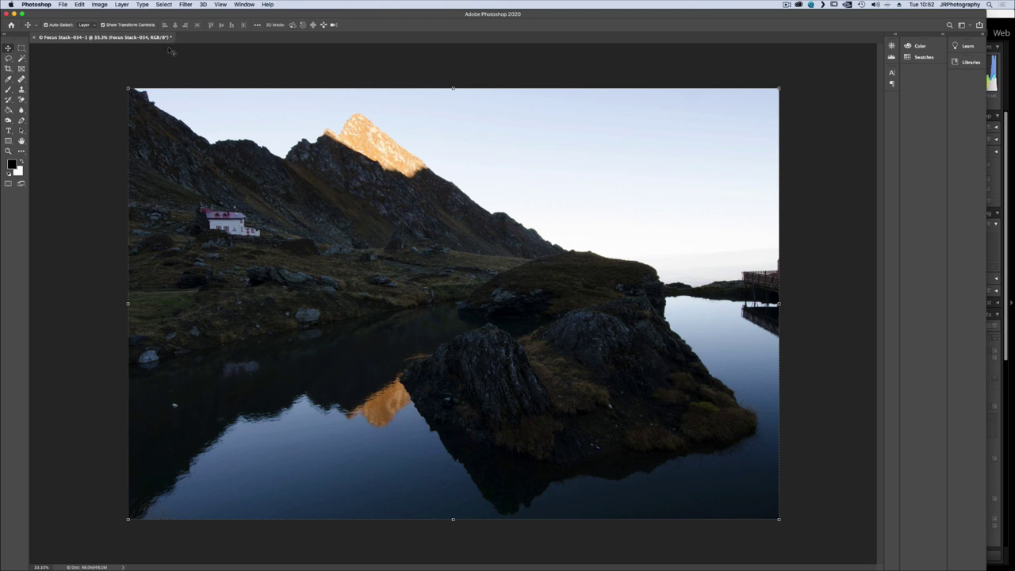
left_click(241, 5)
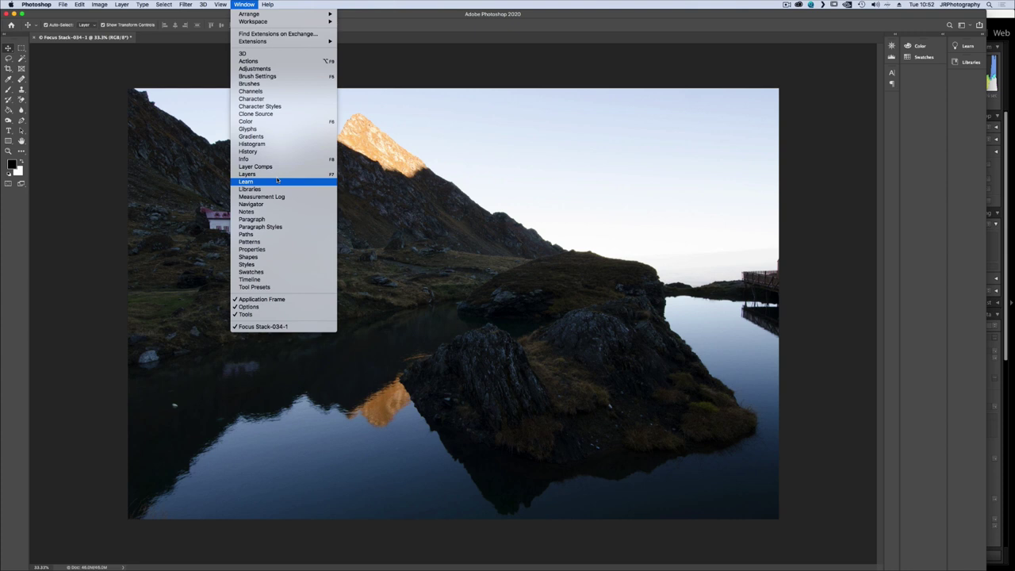
left_click(247, 174)
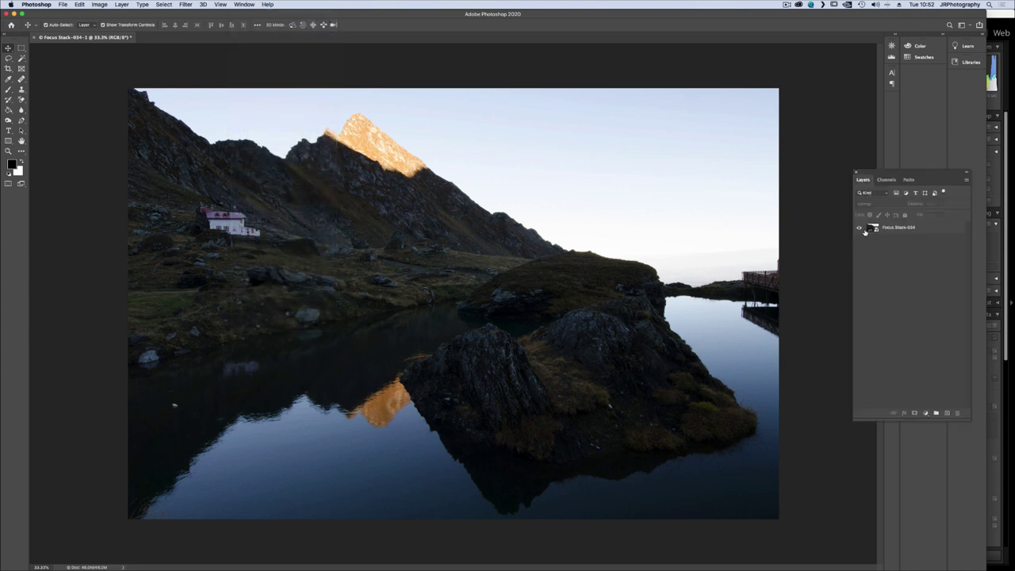
Step: Open the smart object in Camera Raw with Shadows +28, Highlights -21 and darker Blacks
double_click(872, 229)
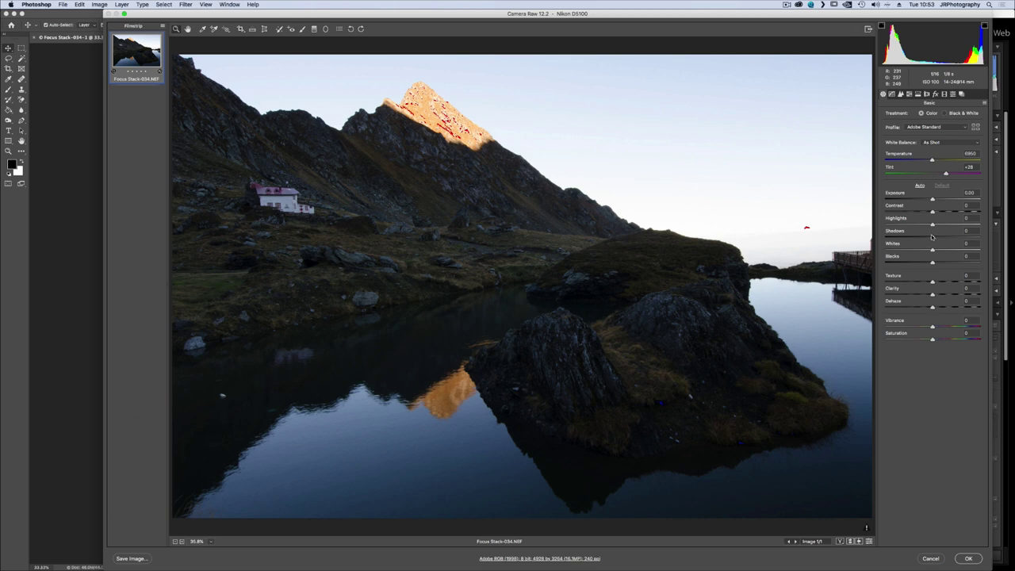
mouse_move(932, 237)
left_mouse_down()
mouse_move(944, 236)
mouse_move(922, 224)
left_mouse_up()
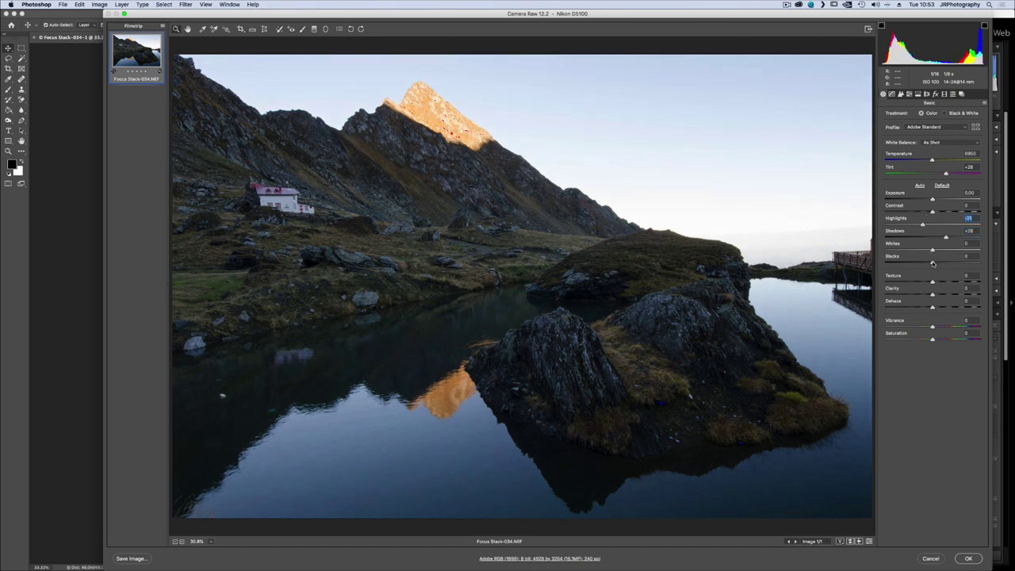
left_click_drag(933, 264, 930, 263)
Step: Set Camera Raw Blacks to -13, Whites +19, Shadows +33 and Vibrance +13
left_click_drag(930, 263, 920, 265)
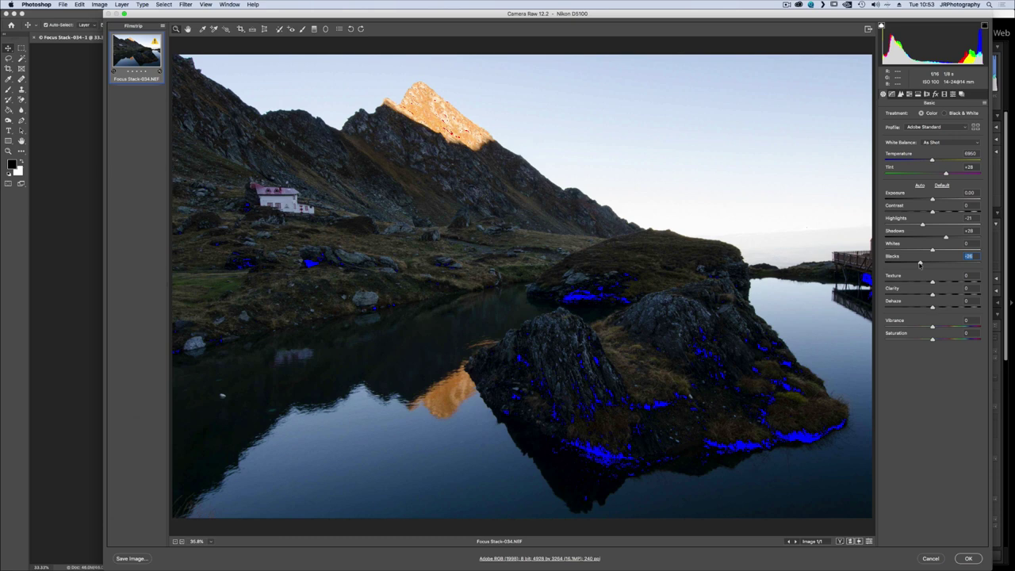
left_click_drag(921, 264, 927, 264)
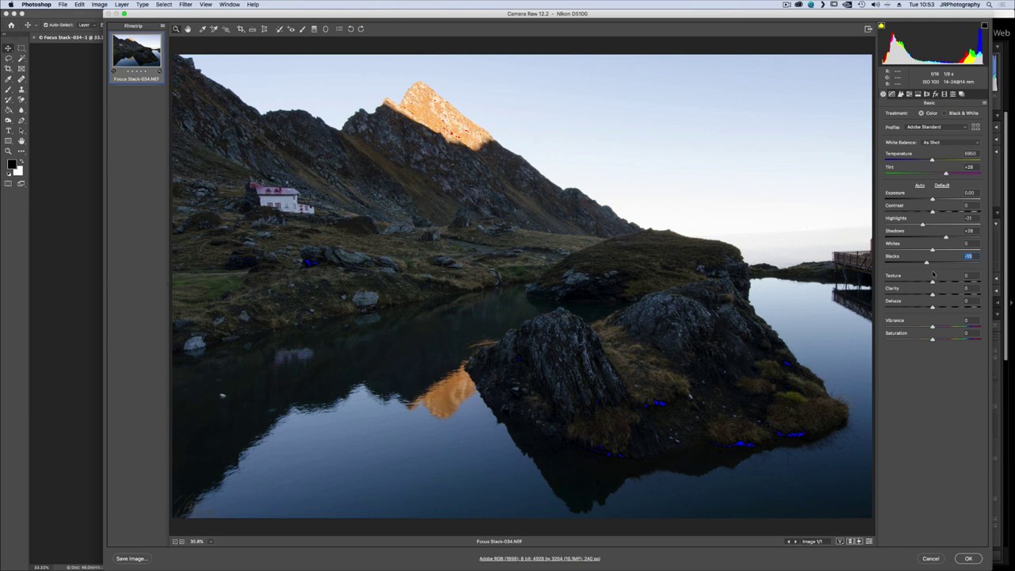
left_click_drag(933, 250, 941, 252)
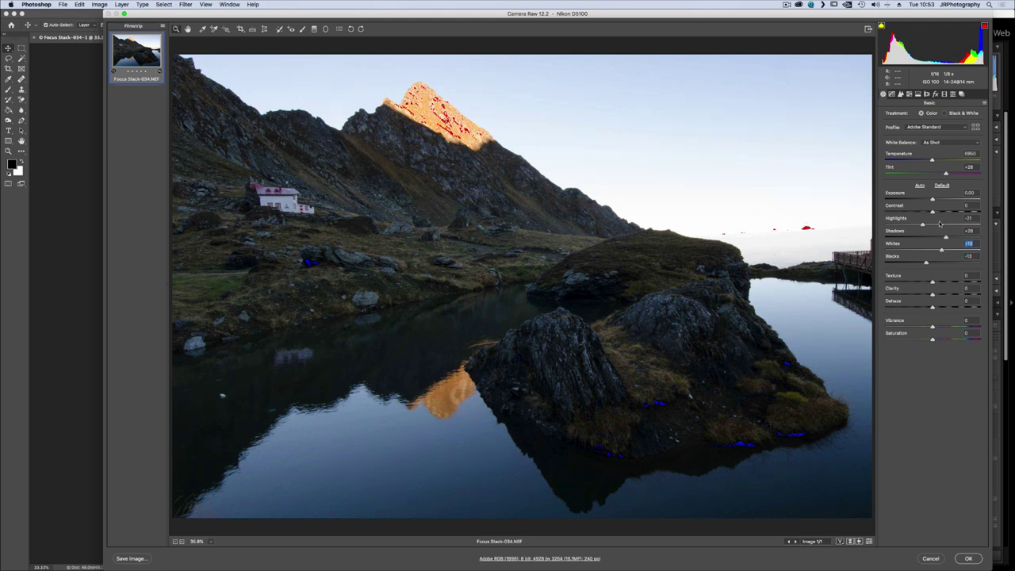
left_click_drag(944, 237, 950, 239)
left_click(949, 237)
left_click_drag(934, 329, 938, 329)
left_click(939, 328)
Step: Change the Camera Raw workflow output depth to 16 Bits/Channel
left_click(530, 560)
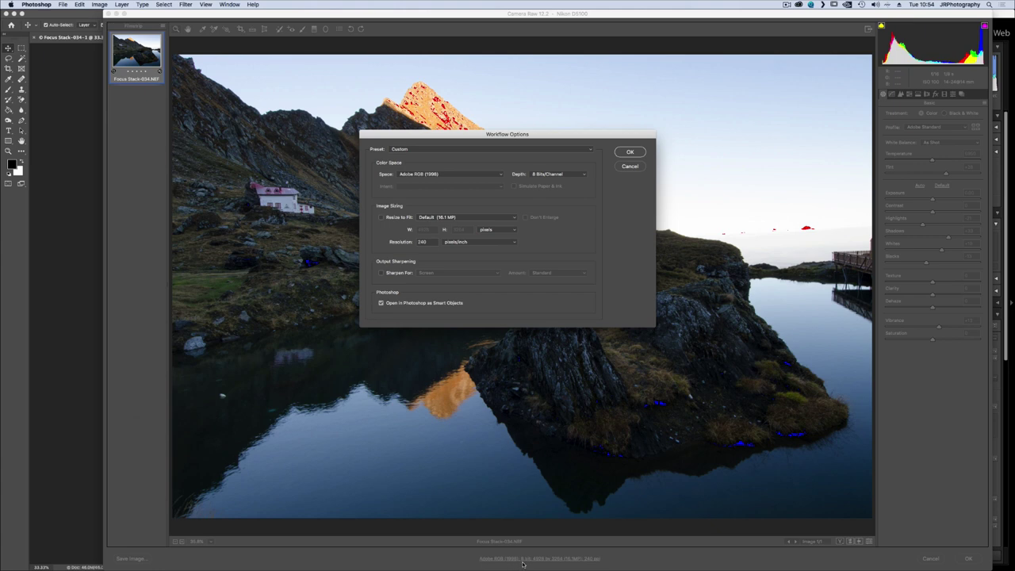
left_click(568, 177)
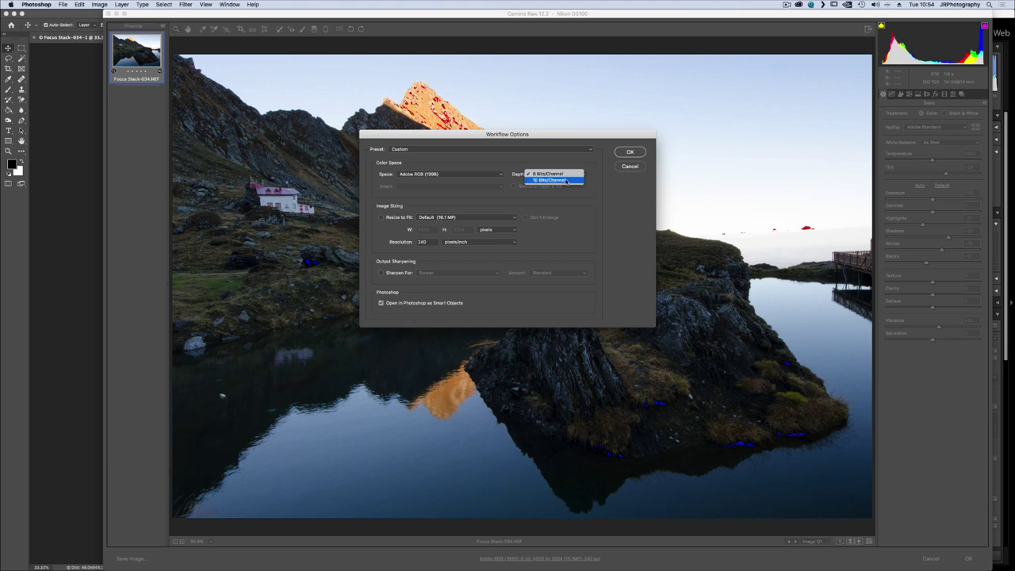
left_click(567, 183)
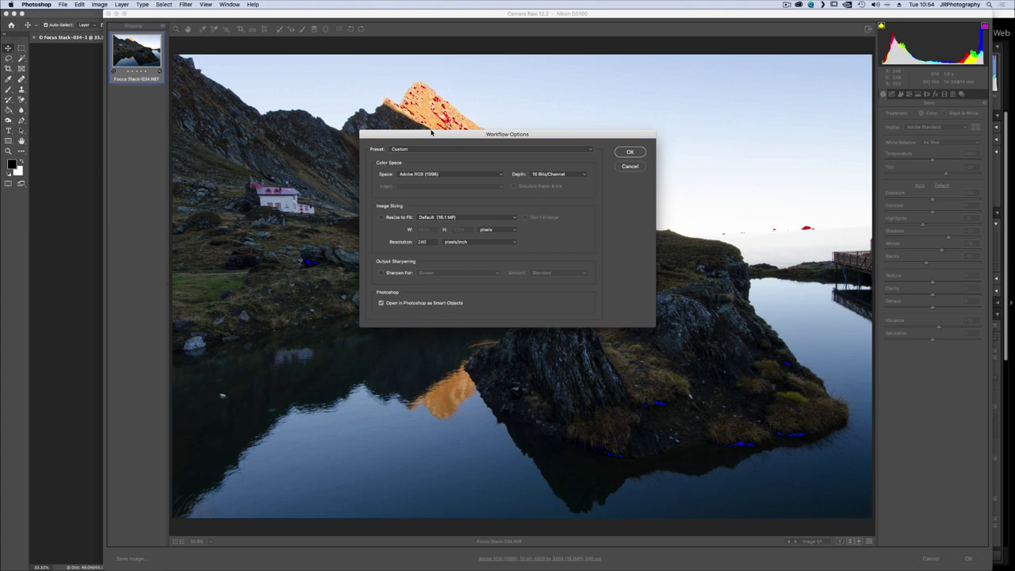
left_click(631, 152)
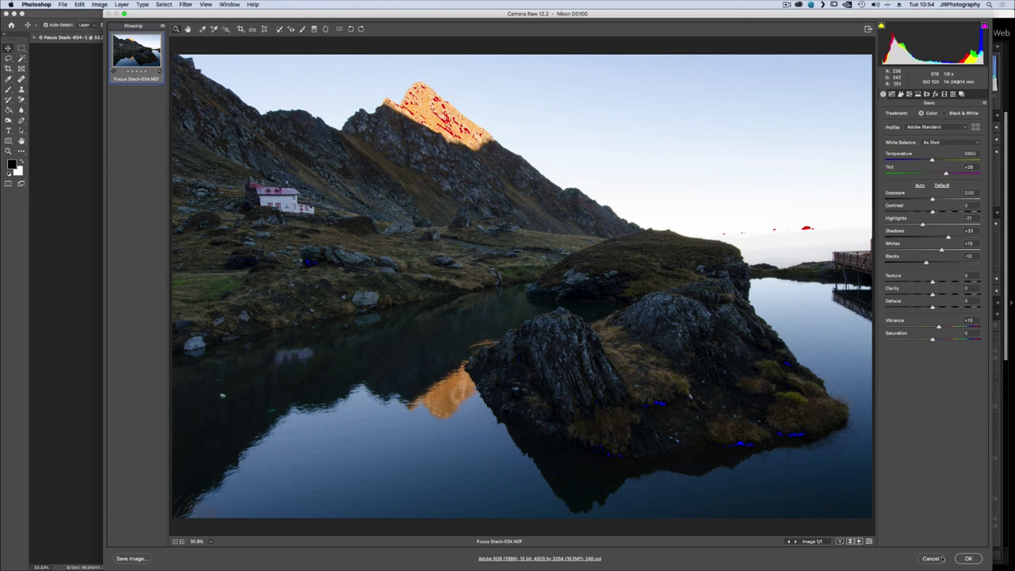
Step: Apply the raw edits and create two New Smart Object via Copy duplicates of the layer
left_click(971, 559)
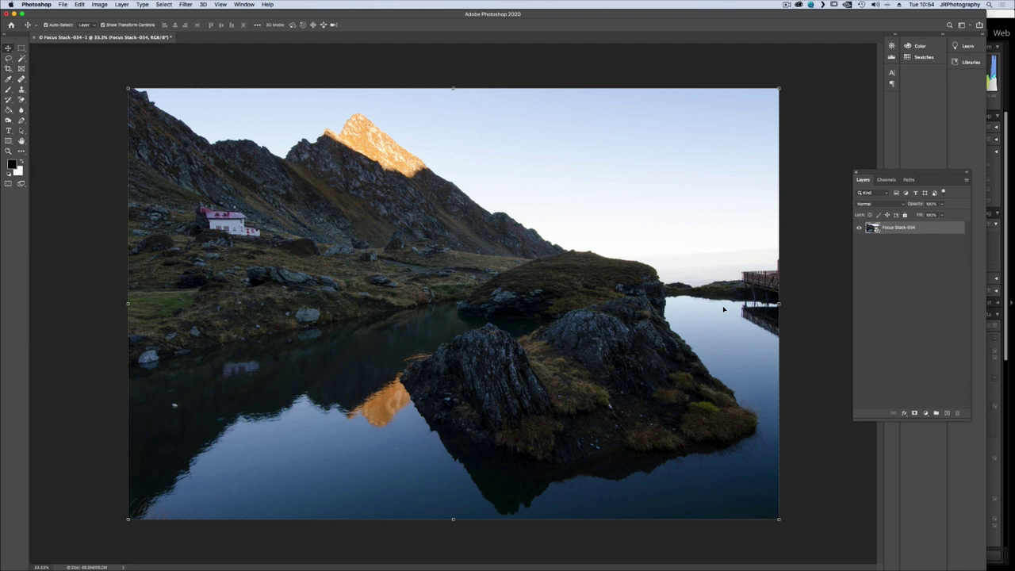
right_click(909, 230)
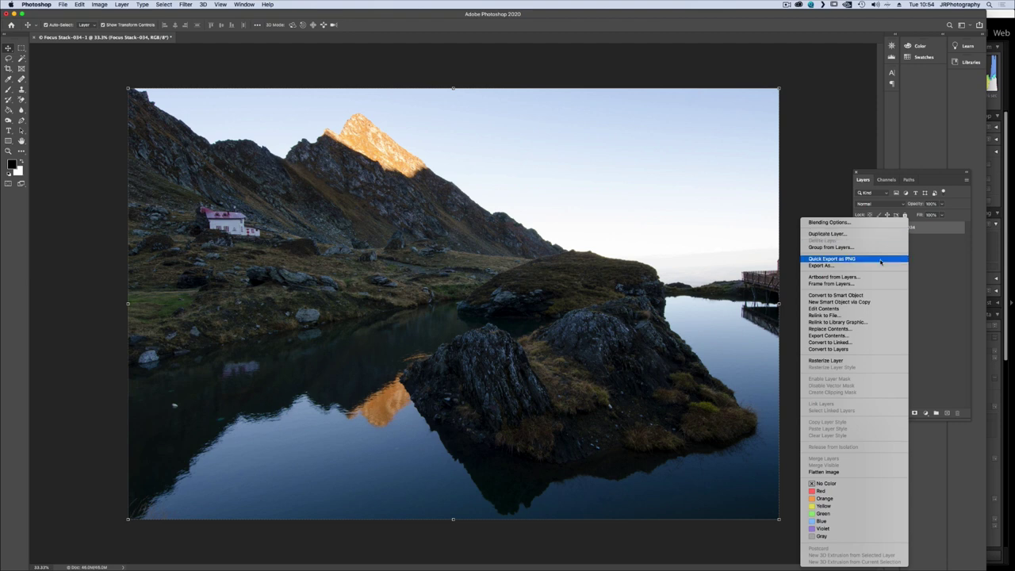
left_click(874, 306)
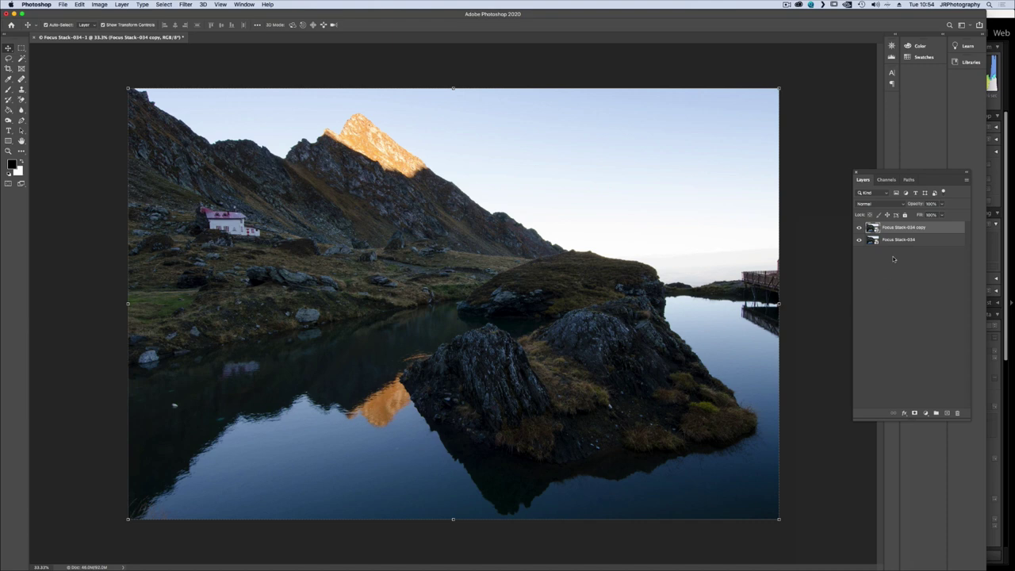
right_click(897, 227)
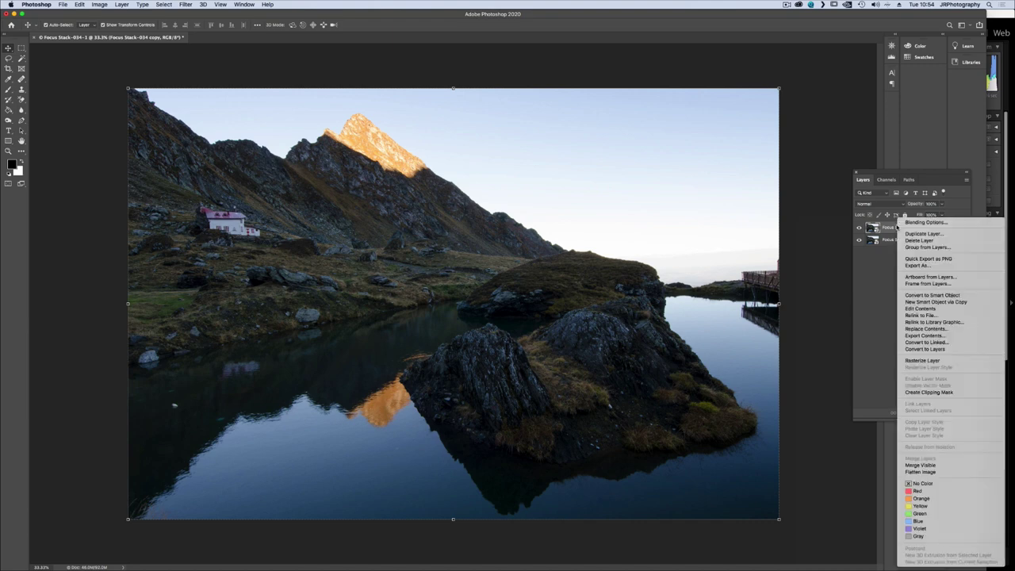
left_click(948, 304)
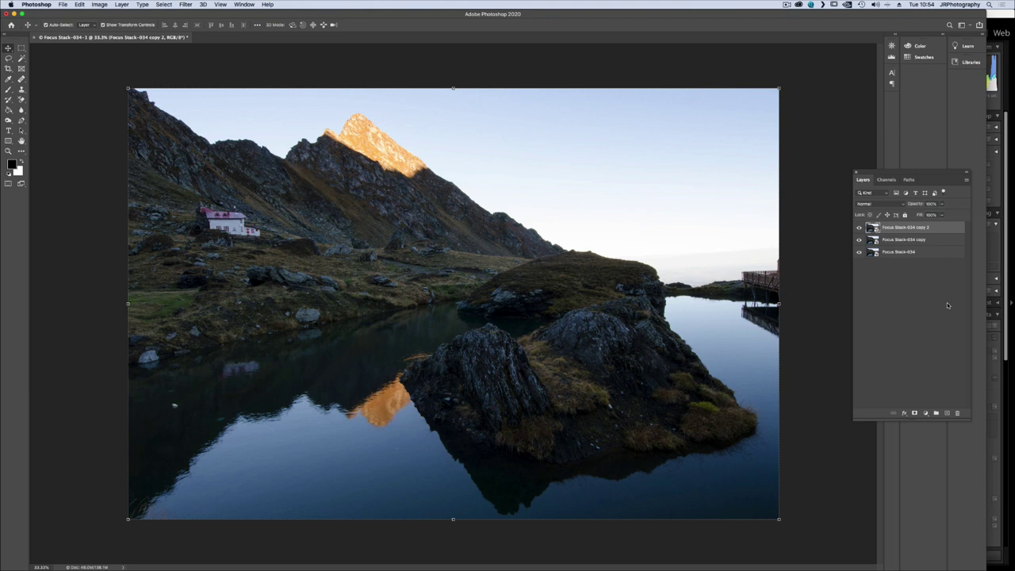
Step: Rename the top copy 'Shadows' and the middle copy 'Highlights'
double_click(897, 229)
type("Shadows")
key("Return")
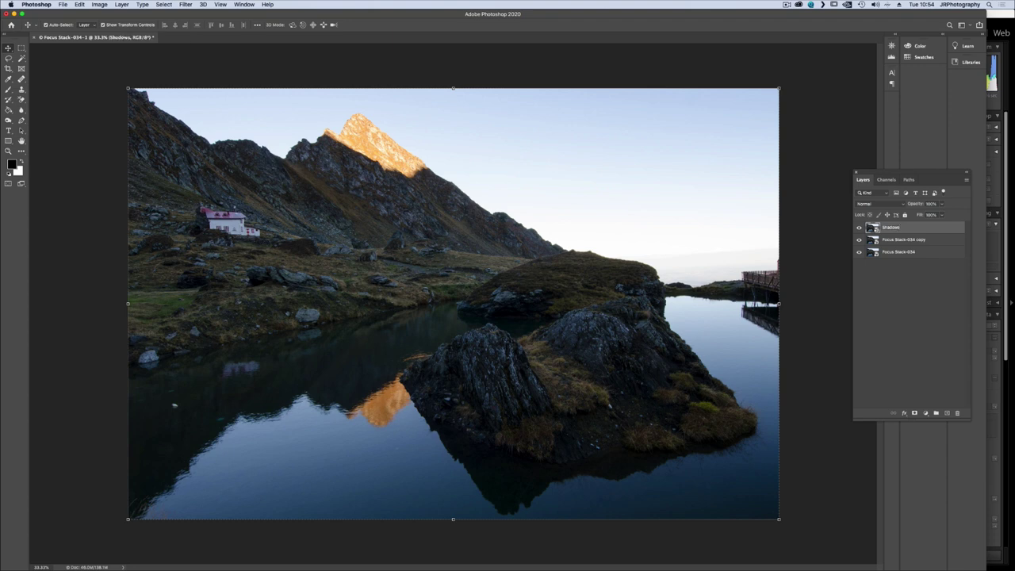
double_click(903, 239)
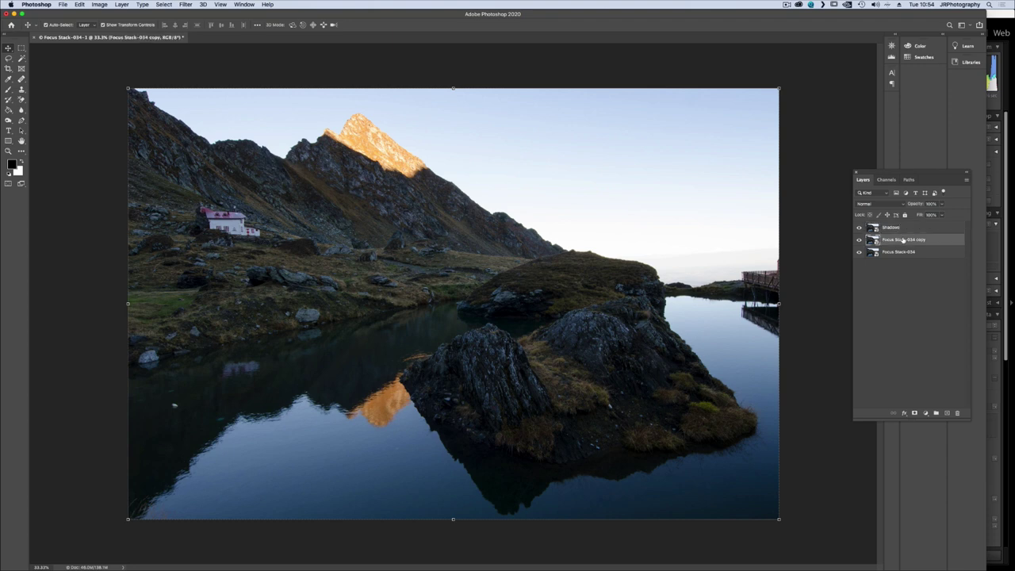
type("Highlights")
key("Return")
Step: Reopen the Highlights layer in Camera Raw and drop Exposure to about -1.85
double_click(871, 240)
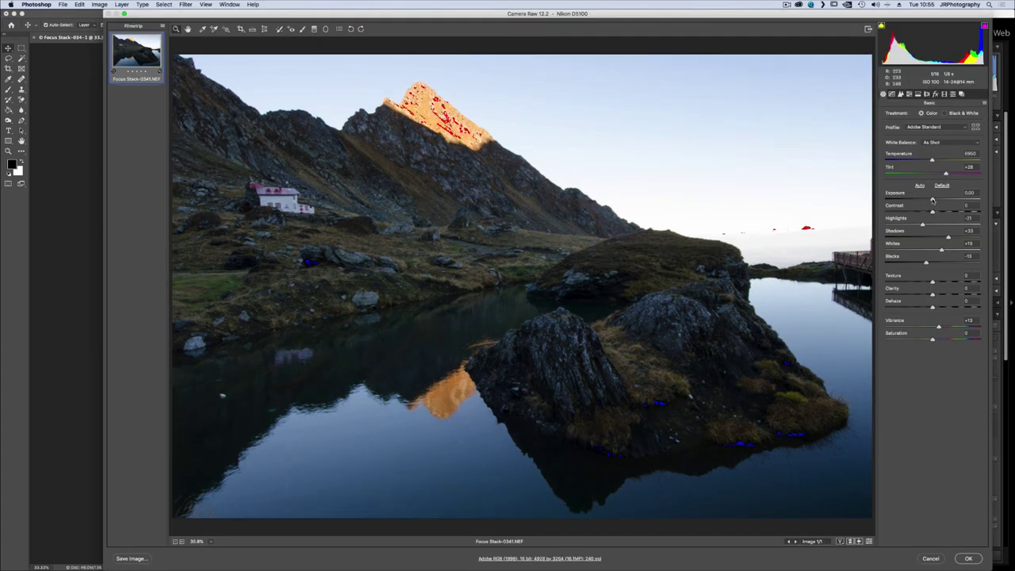
left_click_drag(933, 200, 913, 200)
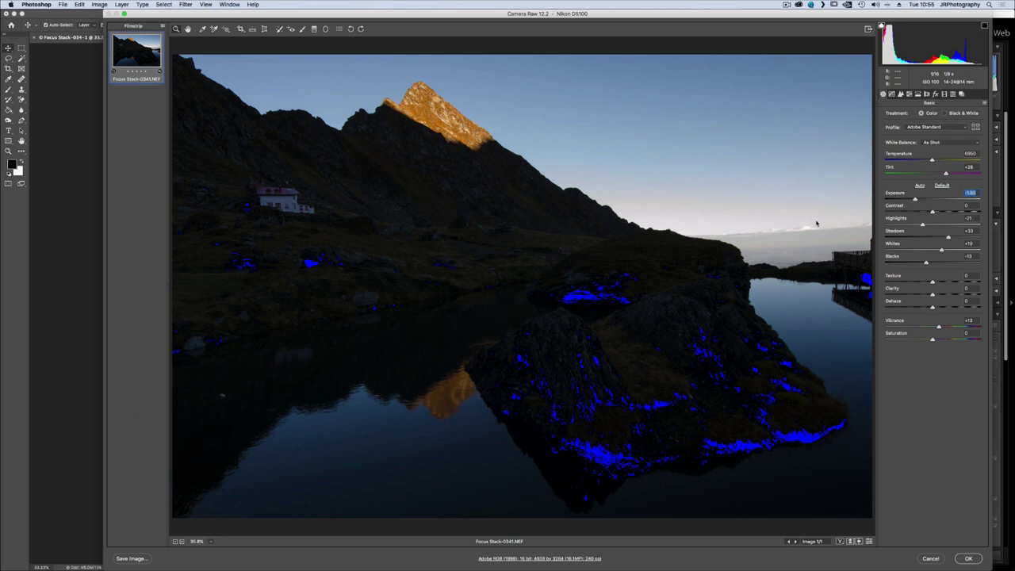
Step: Apply the Highlights edit, compare layers by toggling visibility, then open Camera Raw Filter on Shadows
left_click(970, 559)
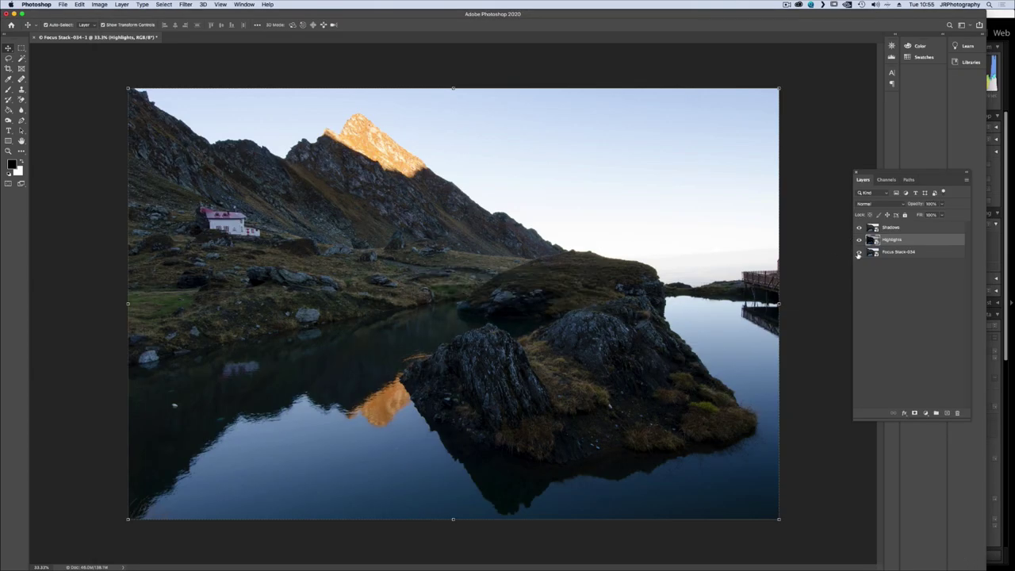
left_click(859, 252)
left_click(859, 227)
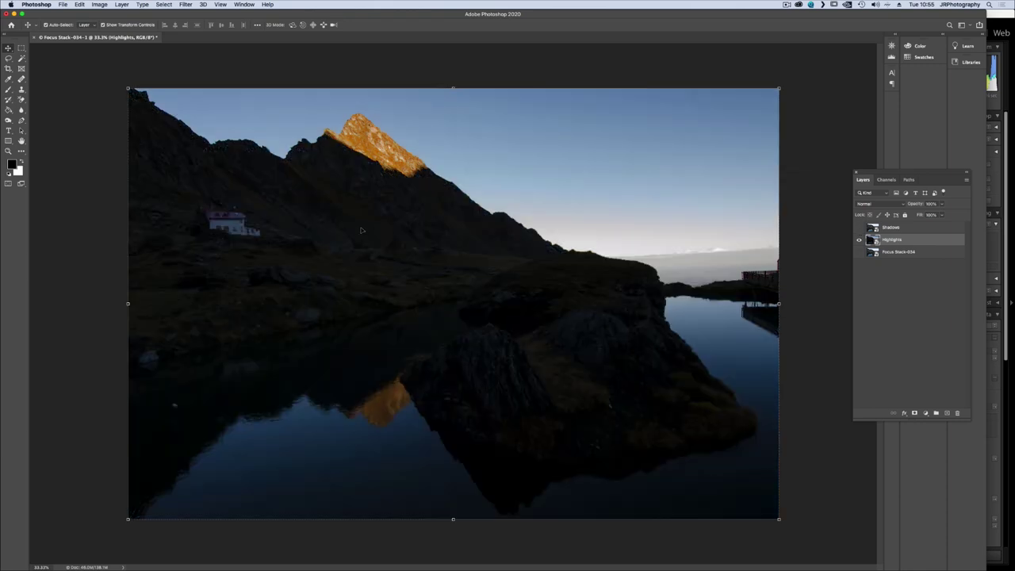
left_click(859, 228)
left_click(859, 252)
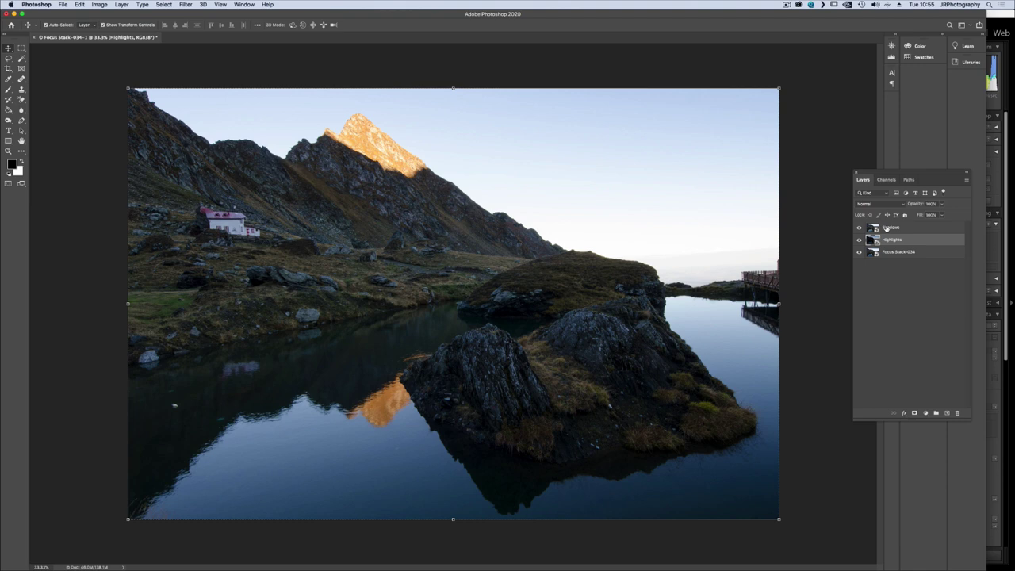
left_click(882, 229)
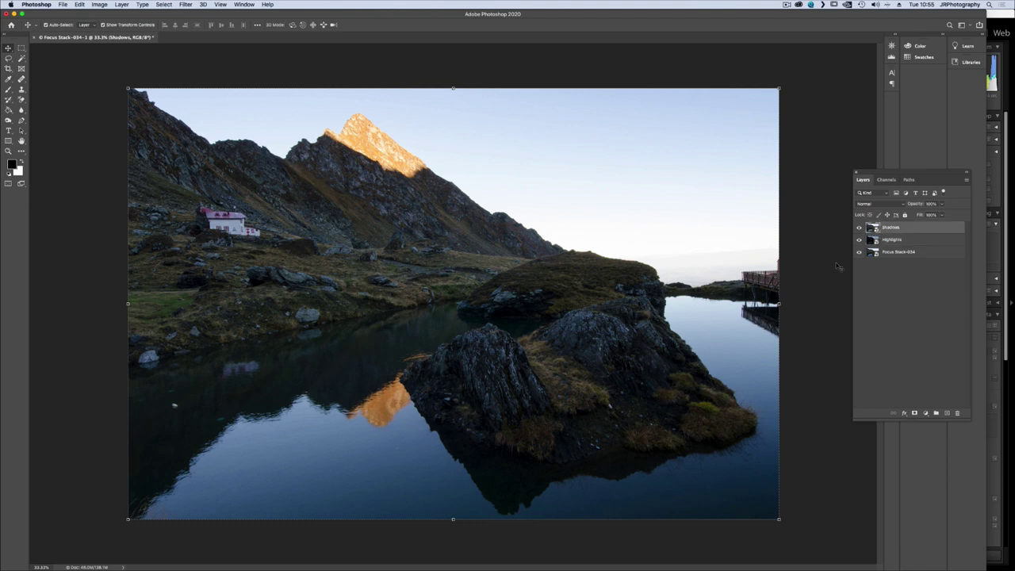
key("super+shift+a")
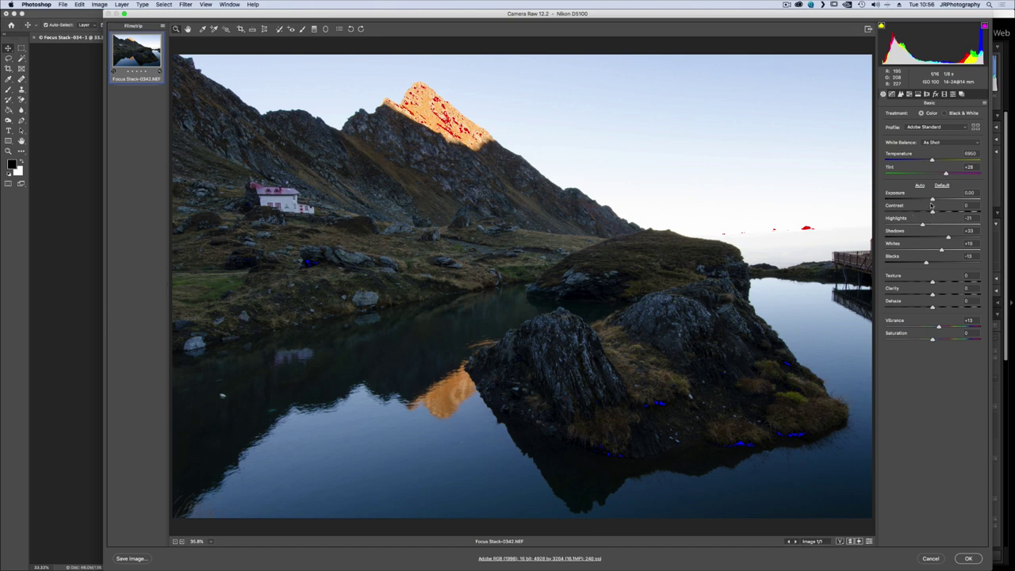
Step: Raise the Shadows layer's Exposure to +0.55 and Clarity to +13, then apply
left_click_drag(932, 200, 939, 200)
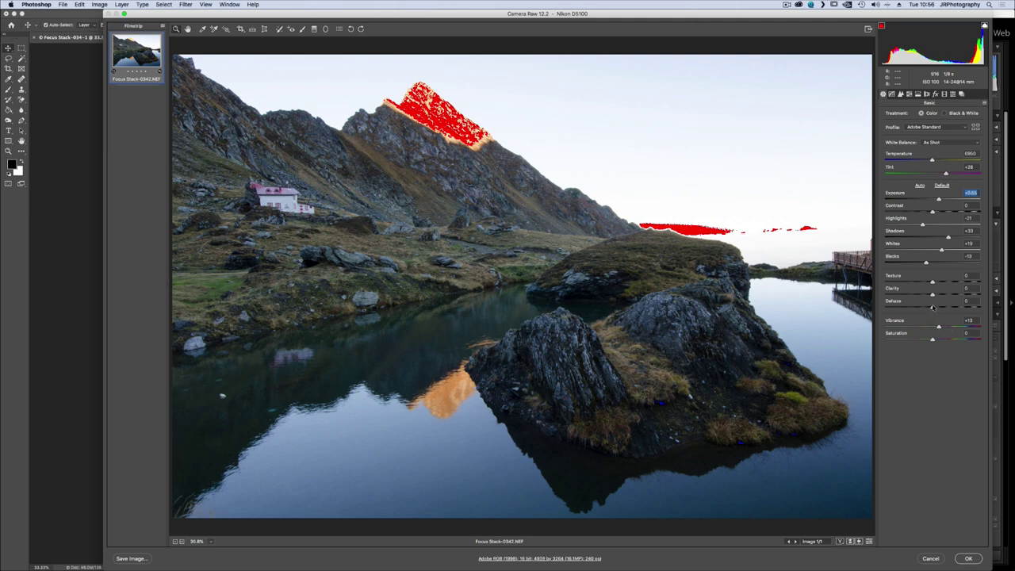
left_click_drag(932, 295, 939, 295)
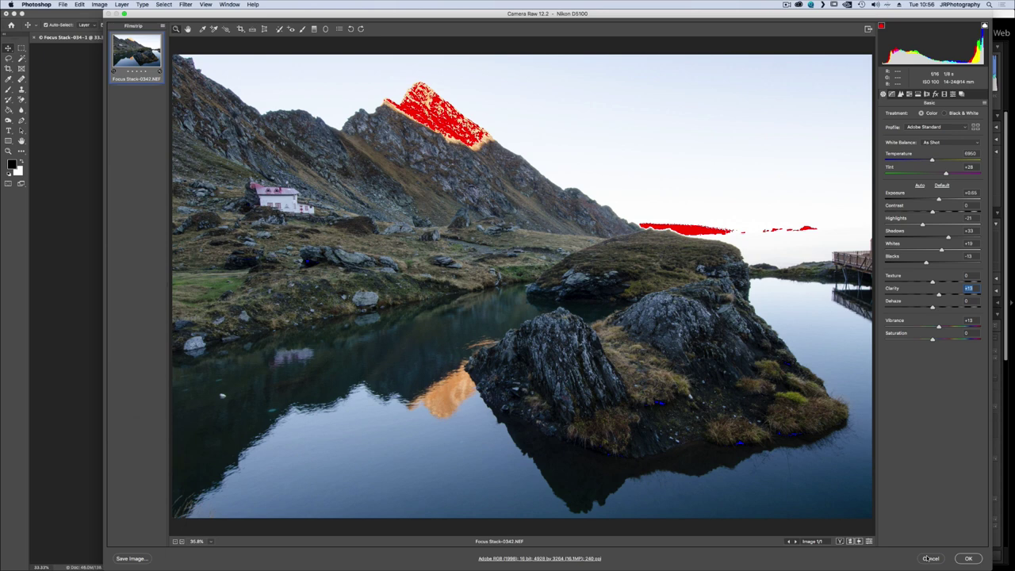
left_click(968, 558)
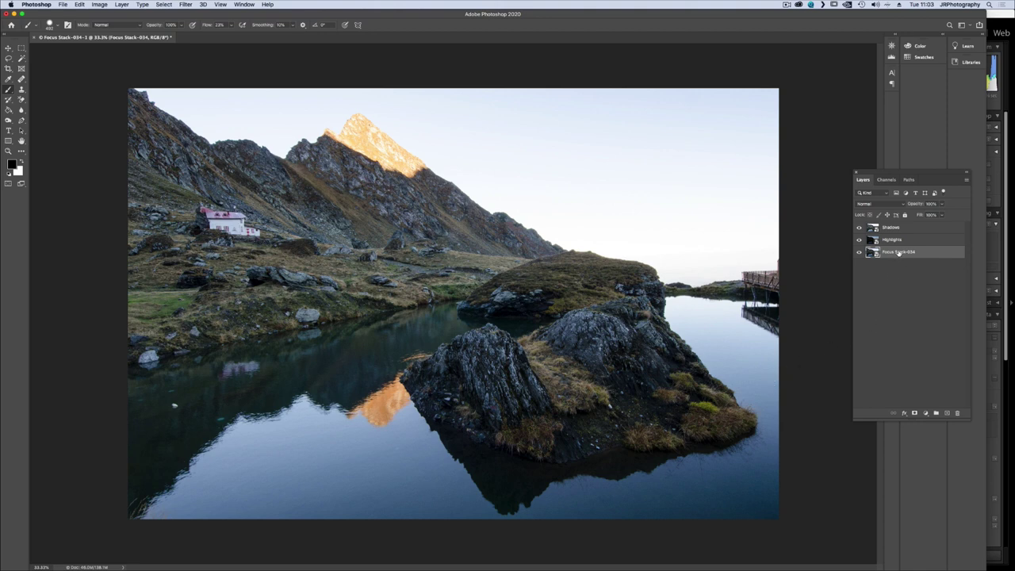
Step: Hide Shadows and Highlights, load the RGB channel luminosity selection, then show Highlights again
left_click(859, 239)
left_click(859, 228)
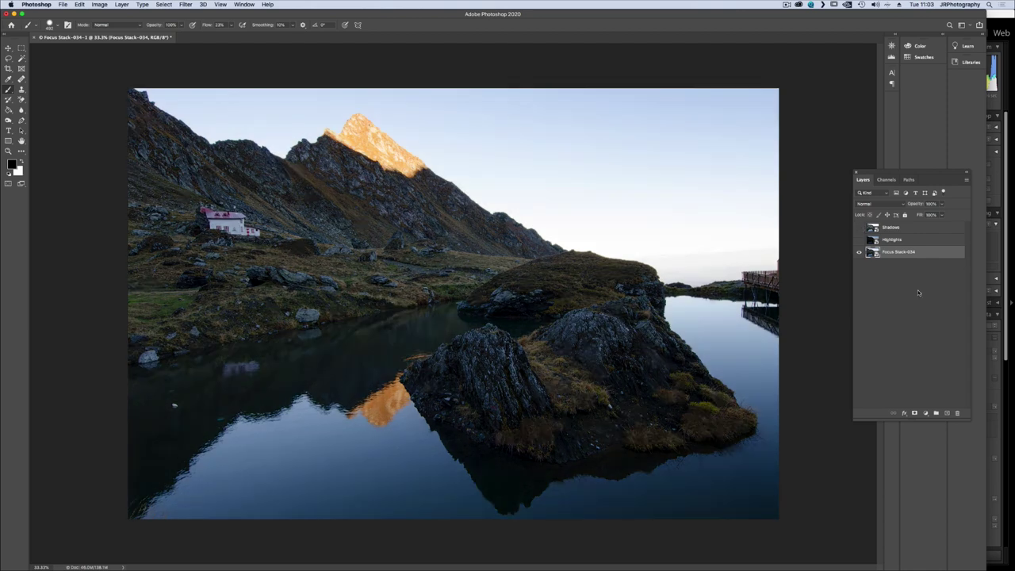
left_click(887, 180)
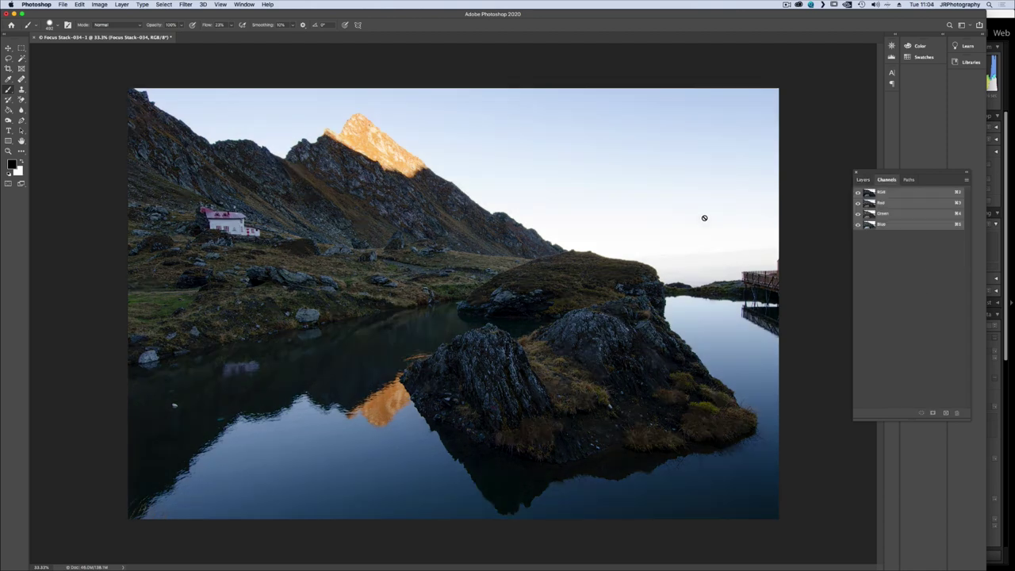
left_click(871, 195, "super")
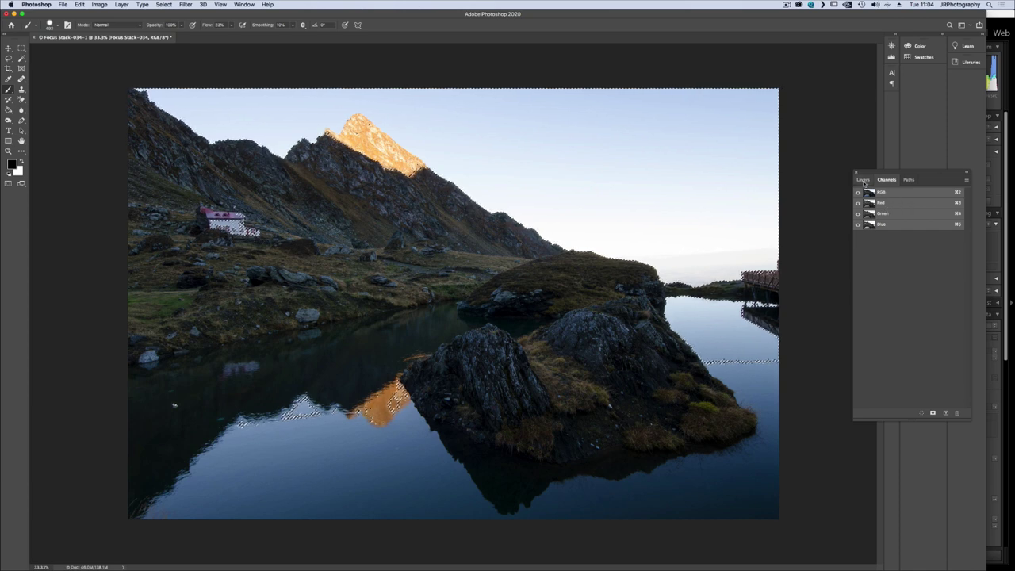
left_click(864, 180)
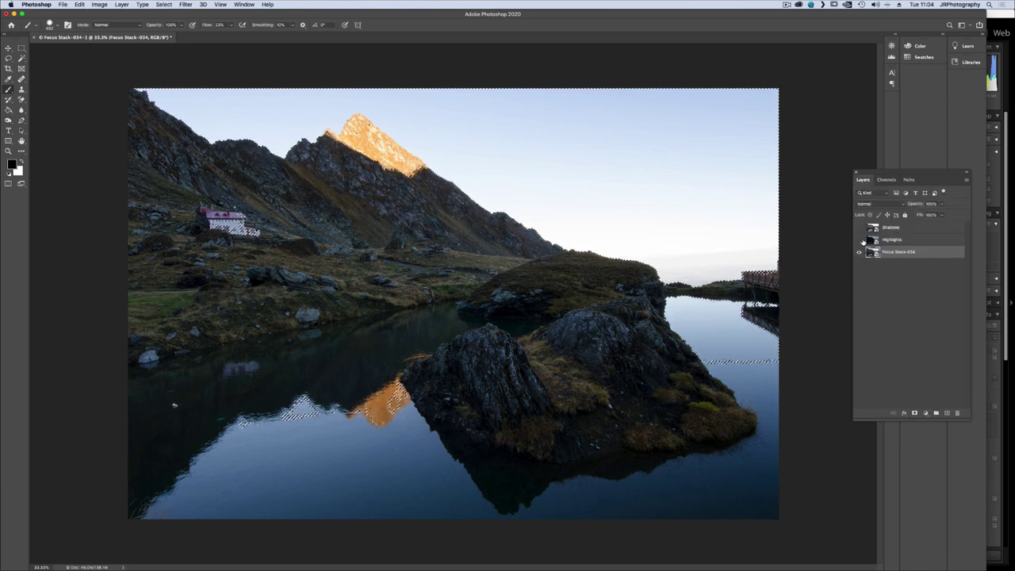
left_click(860, 239)
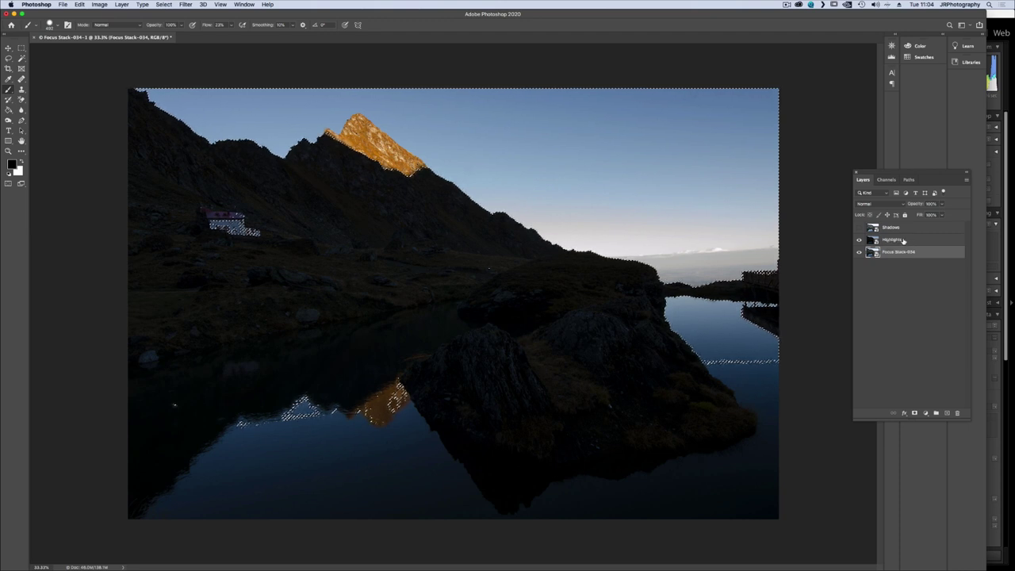
Step: Add a layer mask to the Highlights layer and fill it with black at 100%
left_click(912, 239)
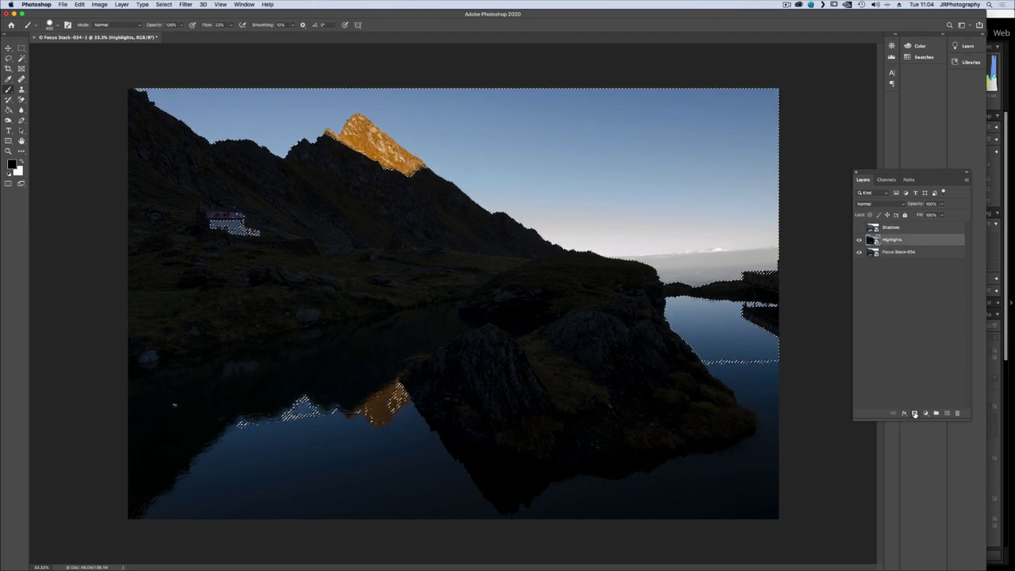
left_click(914, 413)
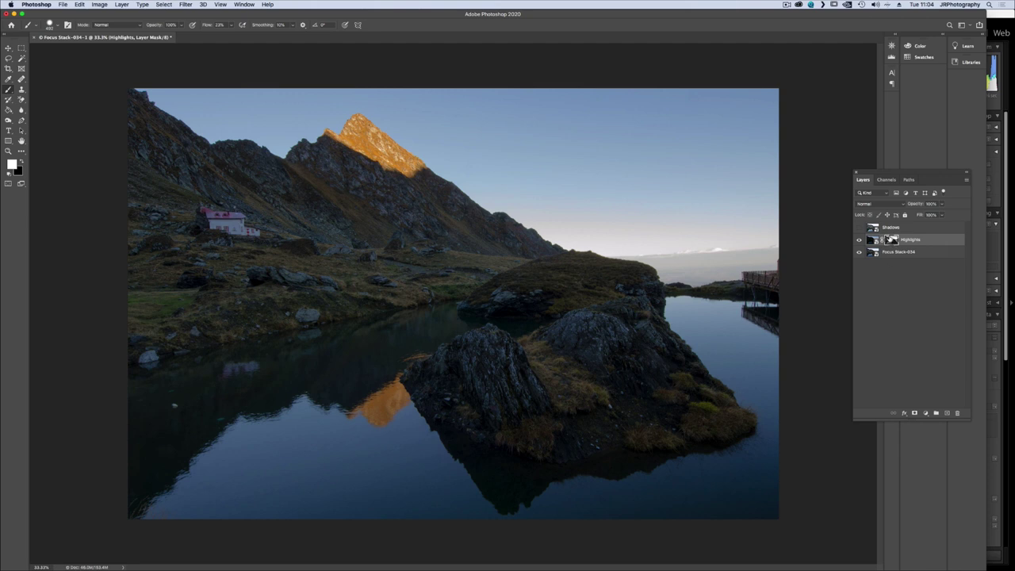
left_click(75, 6)
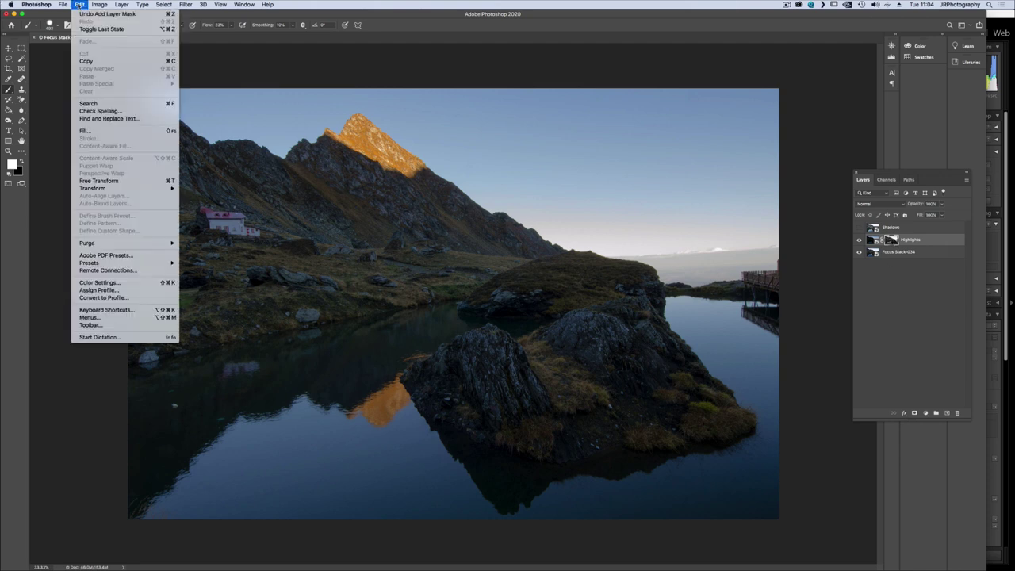
left_click(86, 127)
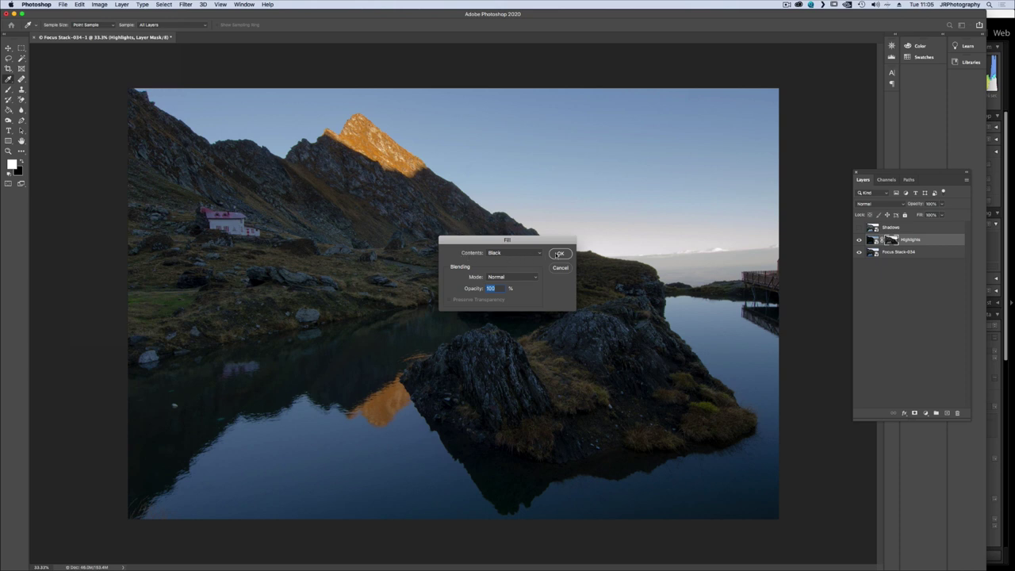
left_click(559, 253)
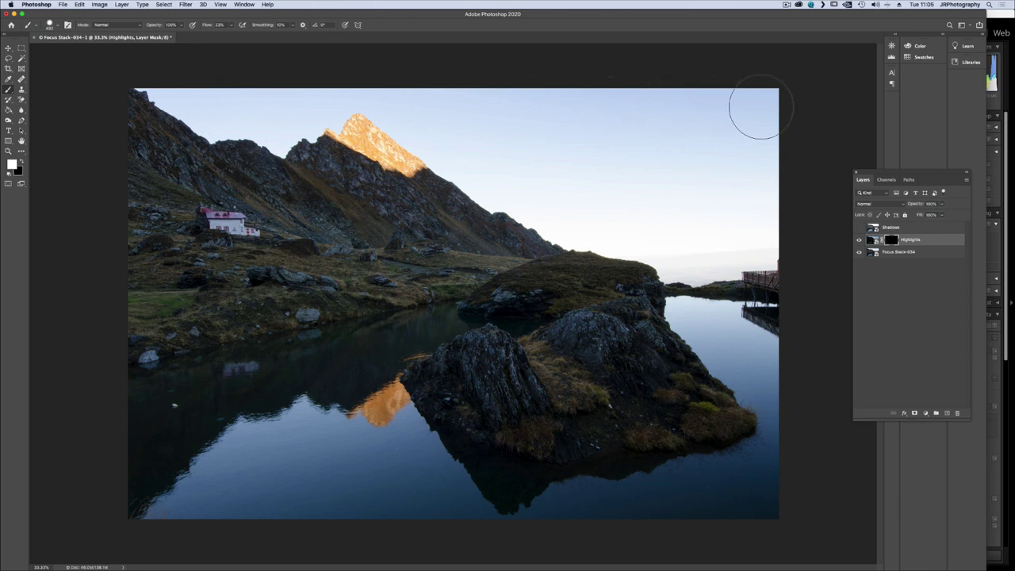
Step: Load the RGB luminosity selection and paint white into the Highlights mask across the sky
left_click(886, 180)
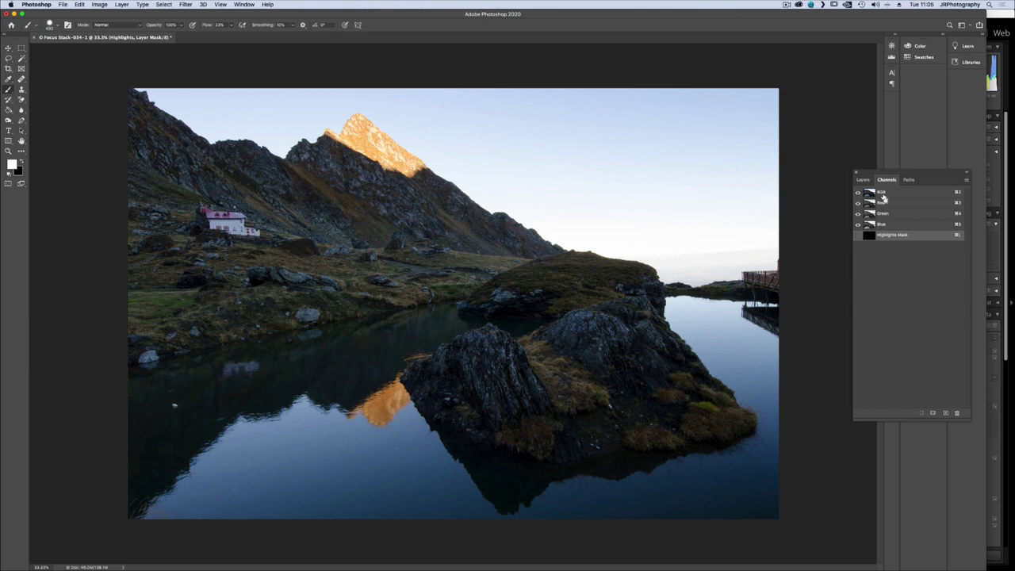
left_click(882, 195, "super")
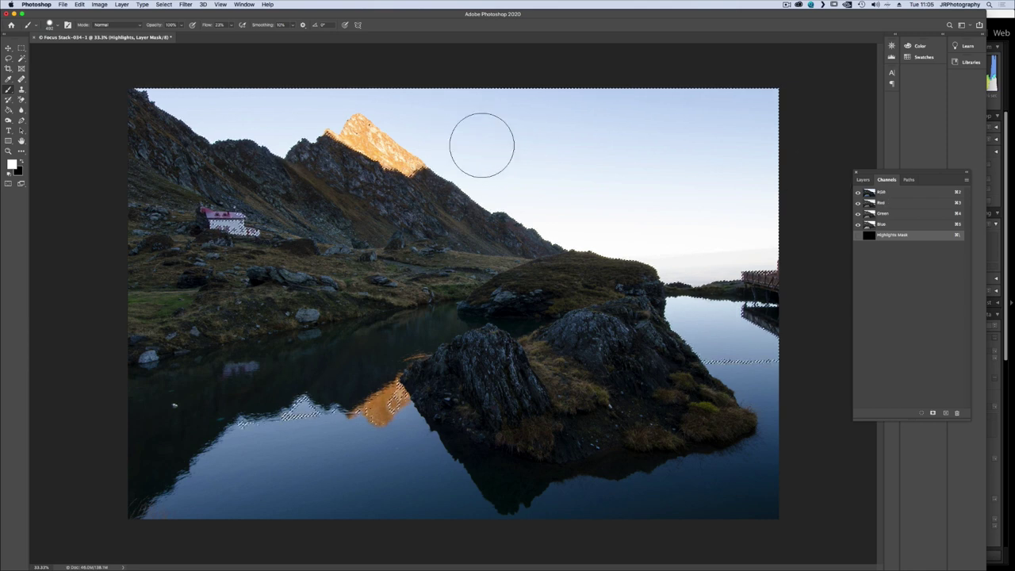
left_click(863, 180)
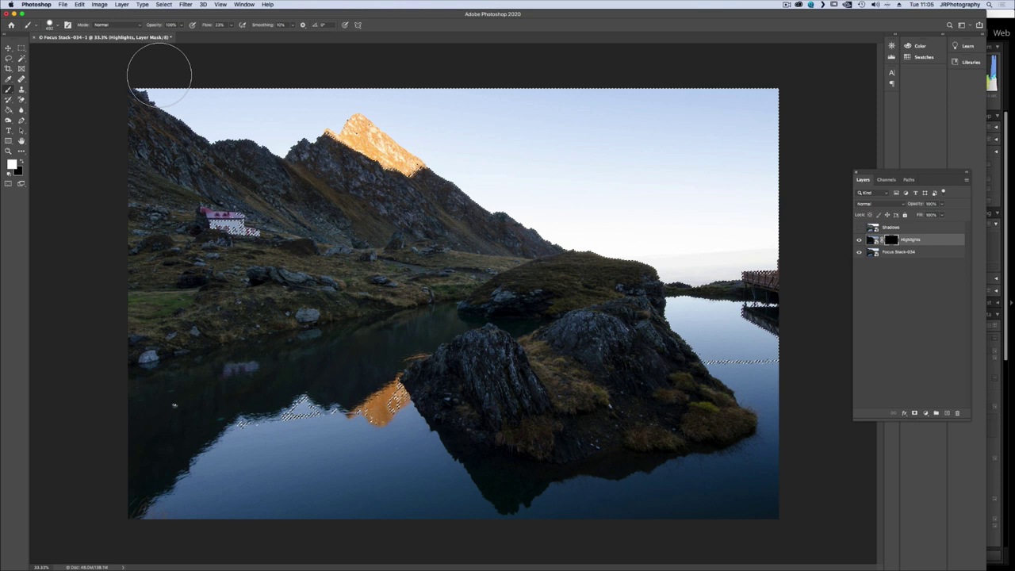
mouse_move(159, 73)
left_mouse_down()
mouse_move(178, 88)
mouse_move(162, 95)
mouse_move(268, 94)
mouse_move(136, 93)
mouse_move(357, 90)
mouse_move(261, 100)
mouse_move(287, 107)
mouse_move(209, 121)
mouse_move(516, 103)
mouse_move(376, 115)
mouse_move(428, 122)
mouse_move(340, 114)
mouse_move(475, 155)
mouse_move(390, 137)
mouse_move(584, 123)
mouse_move(479, 109)
mouse_move(491, 103)
mouse_move(806, 102)
mouse_move(583, 105)
mouse_move(803, 108)
mouse_move(647, 127)
mouse_move(790, 123)
mouse_move(631, 131)
mouse_move(774, 128)
mouse_move(654, 150)
mouse_move(810, 145)
mouse_move(718, 159)
mouse_move(729, 172)
mouse_move(796, 176)
mouse_move(732, 191)
mouse_move(730, 212)
mouse_move(783, 231)
mouse_move(746, 243)
mouse_move(772, 250)
mouse_move(637, 250)
mouse_move(731, 241)
mouse_move(644, 230)
mouse_move(732, 208)
mouse_move(677, 194)
mouse_move(539, 187)
mouse_move(612, 155)
mouse_move(471, 164)
mouse_move(440, 148)
mouse_move(552, 207)
mouse_move(652, 237)
mouse_move(681, 229)
mouse_move(567, 139)
mouse_move(662, 134)
mouse_move(564, 165)
mouse_move(486, 221)
mouse_move(617, 251)
left_mouse_up()
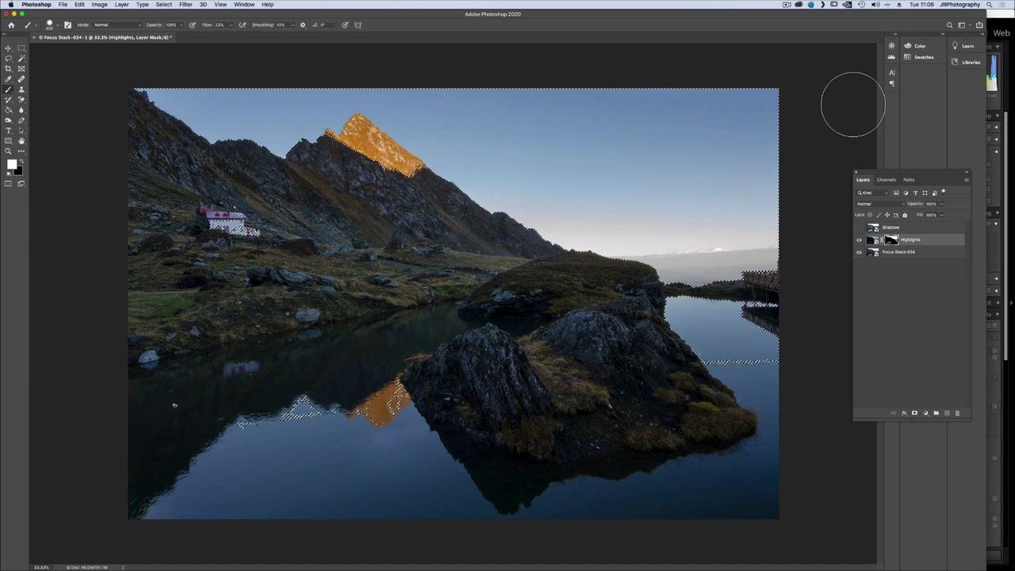
Step: Add a layer mask to the Shadows layer and fill it with black
left_click(891, 229)
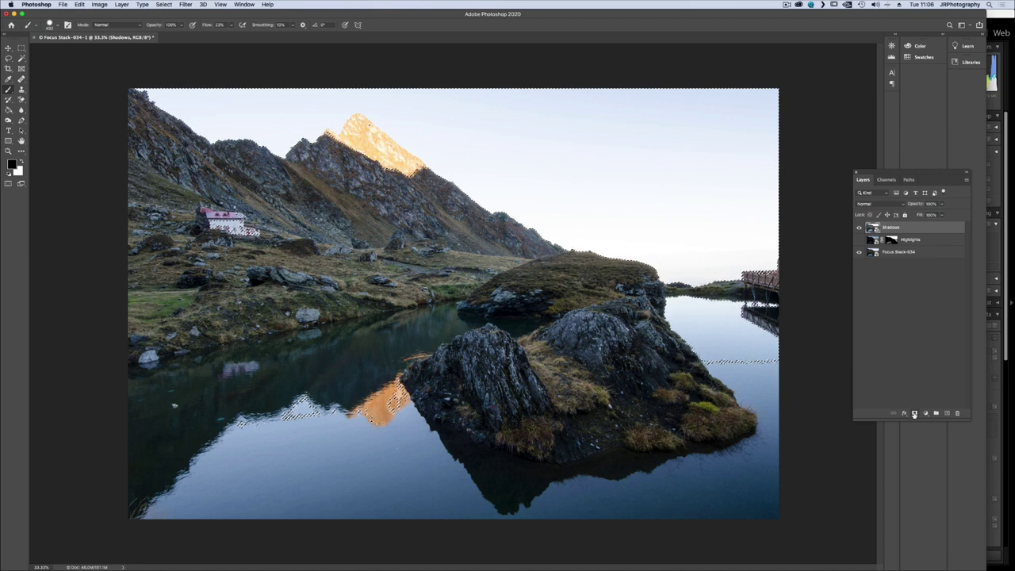
left_click(914, 413)
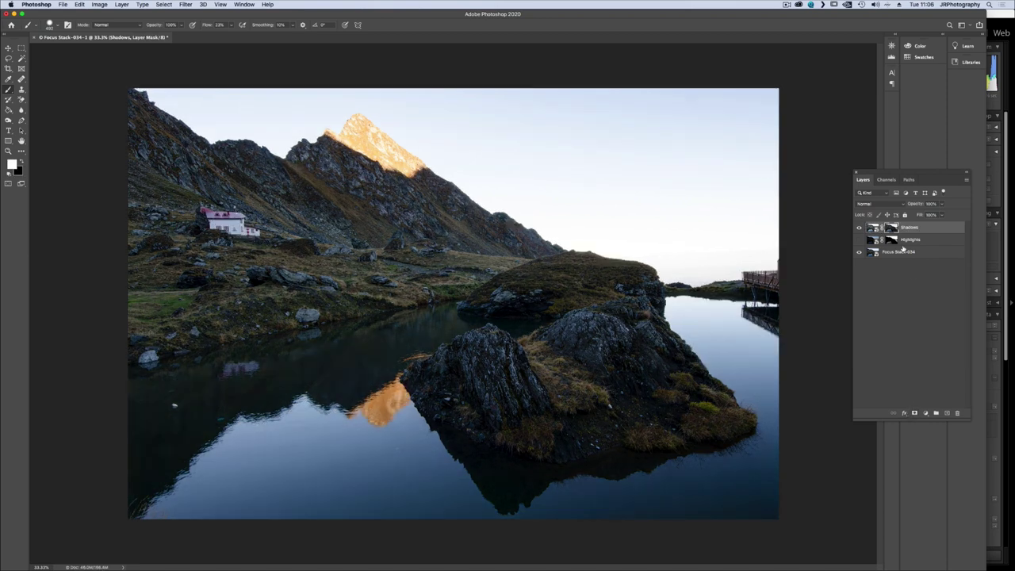
left_click(80, 5)
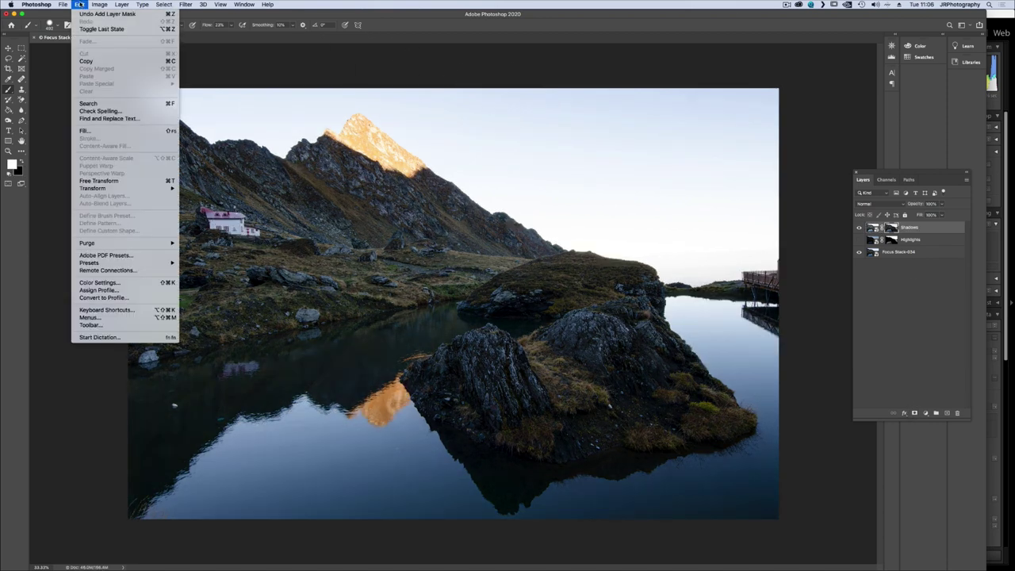
left_click(119, 130)
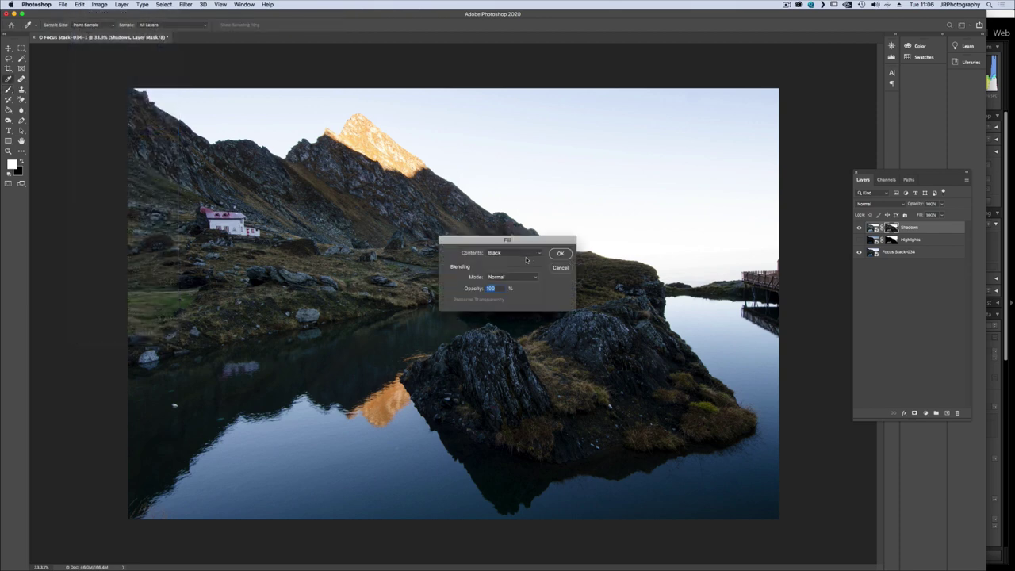
left_click(560, 253)
key("b")
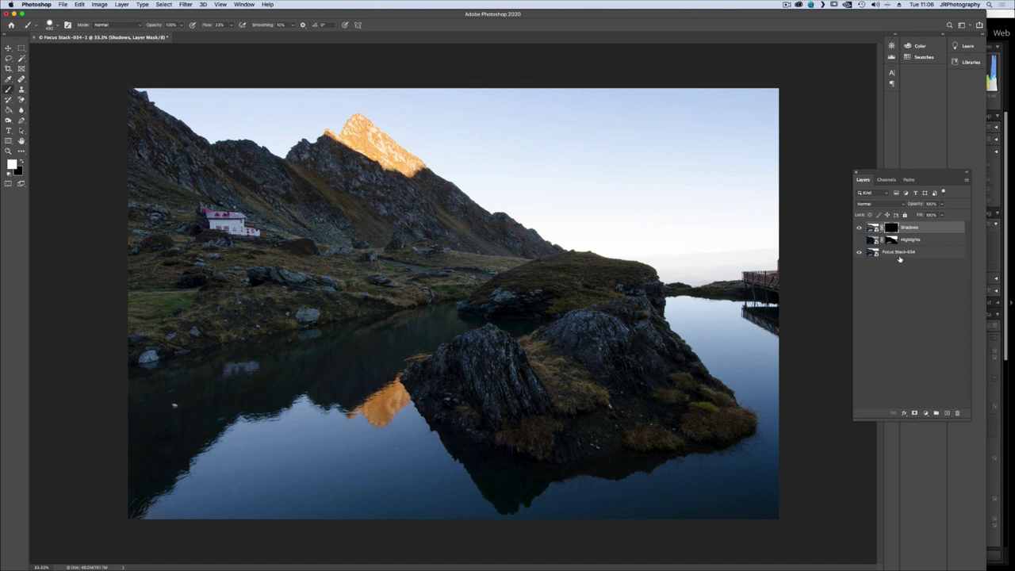
Step: Load the RGB luminosity selection, invert it to the dark tones, and reselect Shadows
left_click(897, 253)
left_click(885, 180)
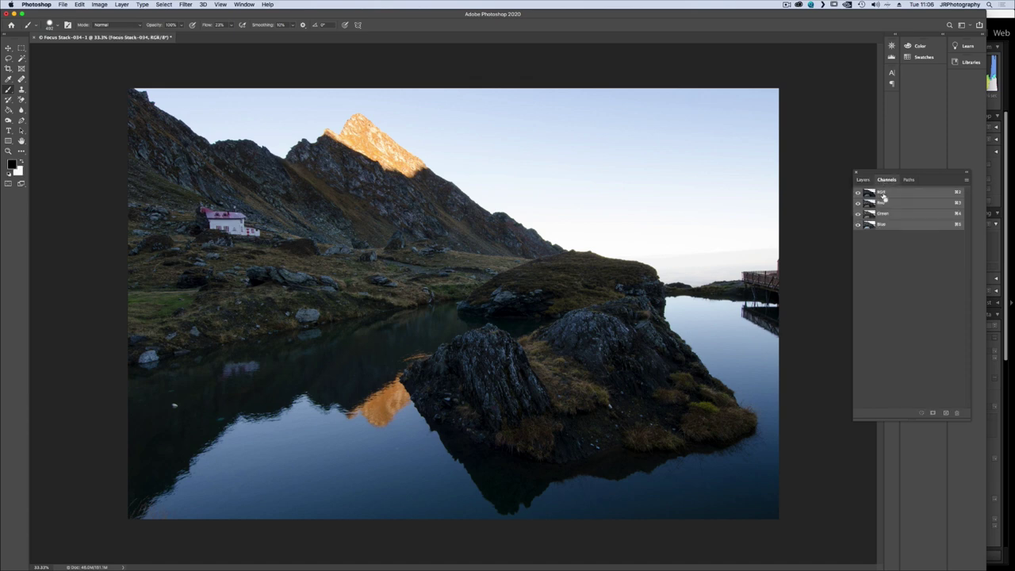
left_click(882, 194, "super")
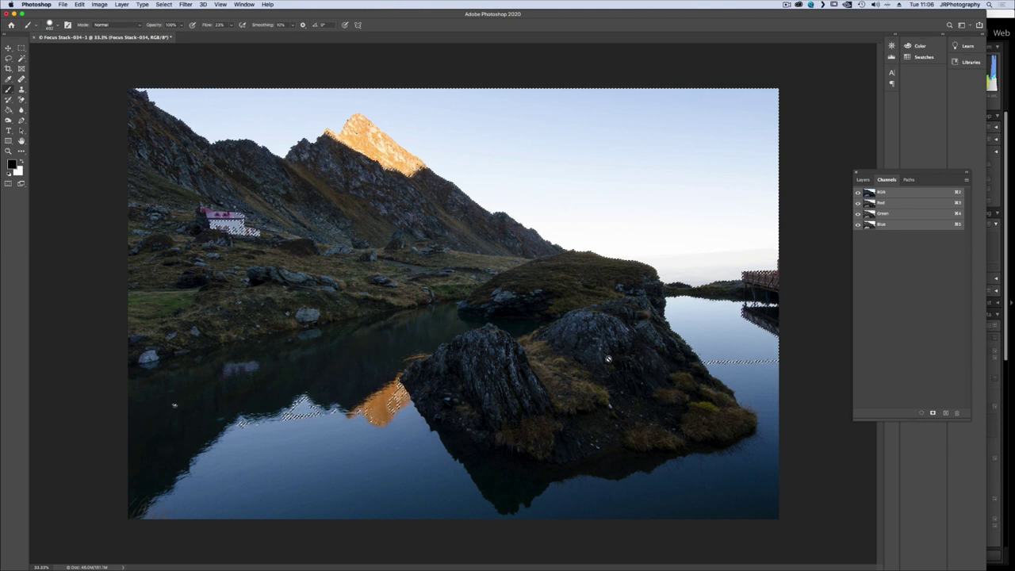
left_click(165, 5)
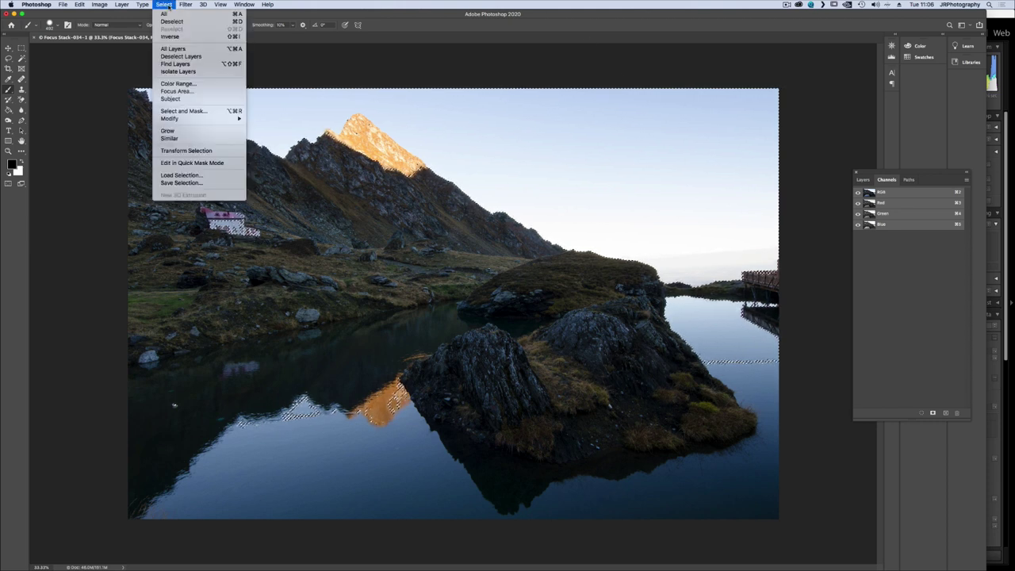
left_click(182, 36)
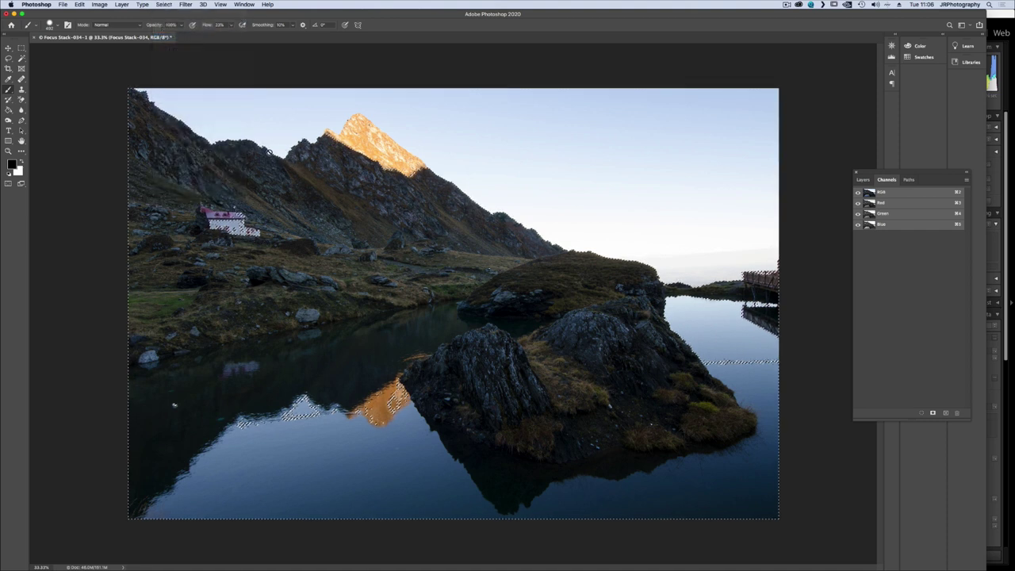
left_click(864, 180)
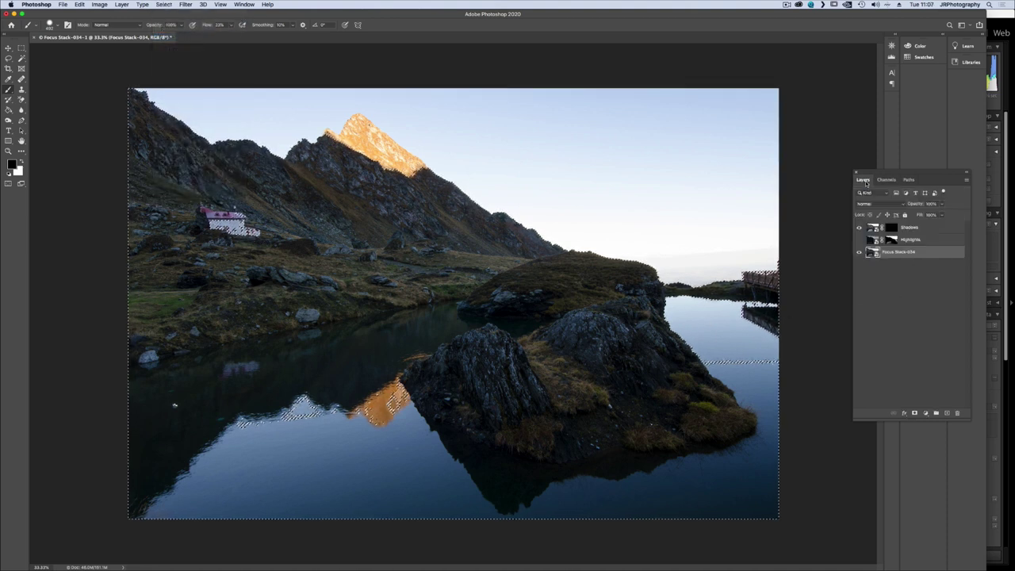
left_click(912, 228)
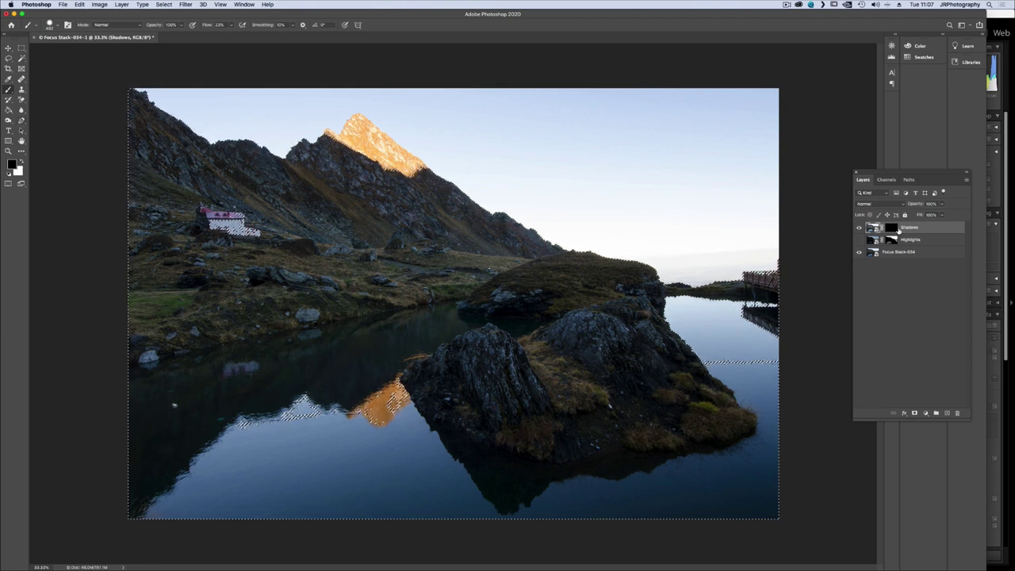
Step: Paint white on the Shadows mask over the left ridge, grassy knoll and rocky island
left_click(892, 228)
key("x")
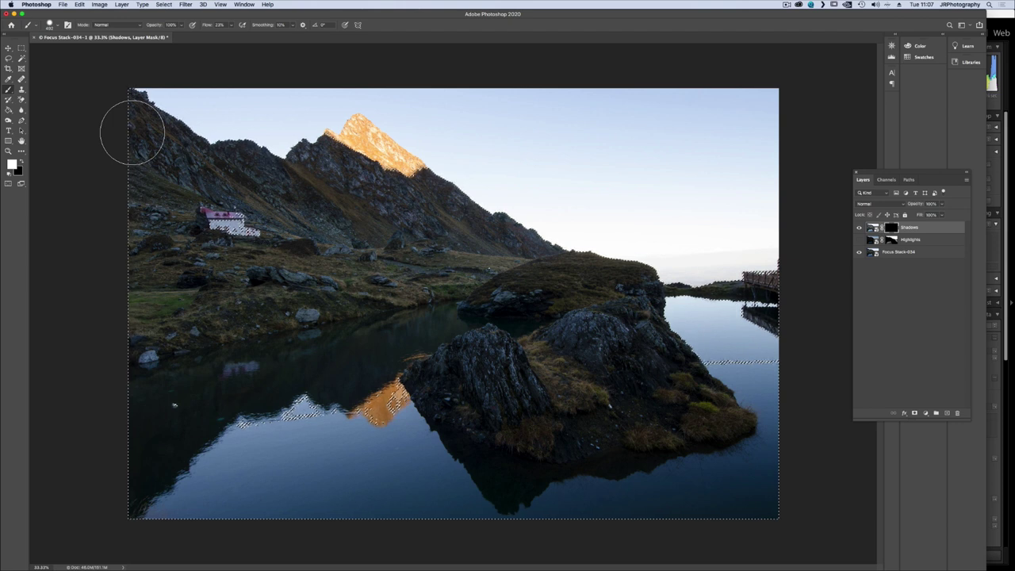
mouse_move(136, 124)
left_mouse_down()
mouse_move(159, 156)
mouse_move(273, 178)
mouse_move(331, 166)
mouse_move(364, 188)
mouse_move(441, 208)
mouse_move(143, 215)
mouse_move(211, 230)
mouse_move(487, 248)
mouse_move(537, 268)
mouse_move(352, 284)
mouse_move(158, 325)
mouse_move(153, 269)
mouse_move(399, 264)
left_mouse_up()
mouse_move(488, 255)
left_mouse_down()
mouse_move(526, 295)
mouse_move(623, 291)
left_mouse_up()
mouse_move(517, 295)
left_mouse_down()
mouse_move(587, 300)
mouse_move(702, 401)
mouse_move(523, 409)
mouse_move(465, 375)
mouse_move(576, 358)
mouse_move(599, 313)
left_mouse_up()
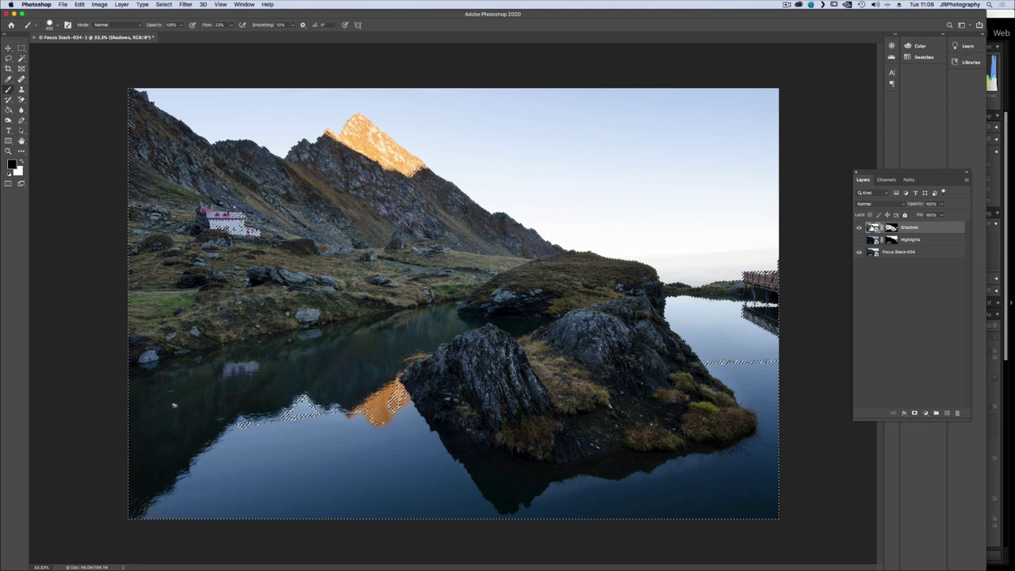
Step: Re-edit the Shadows Camera Raw filter: Dehaze +14, Clarity +22, Vibrance +30
key("super+shift+a")
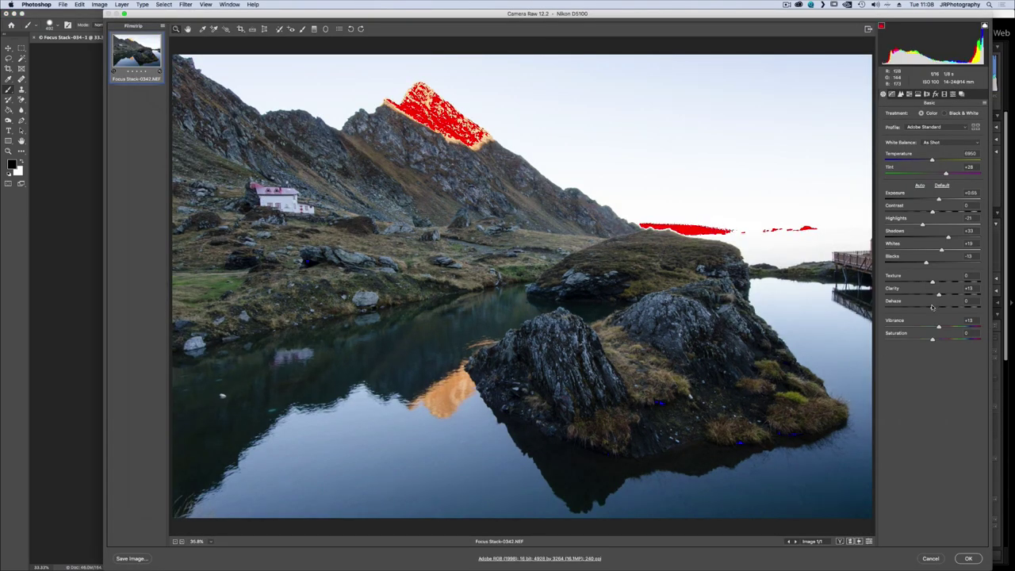
left_click_drag(934, 310, 949, 327)
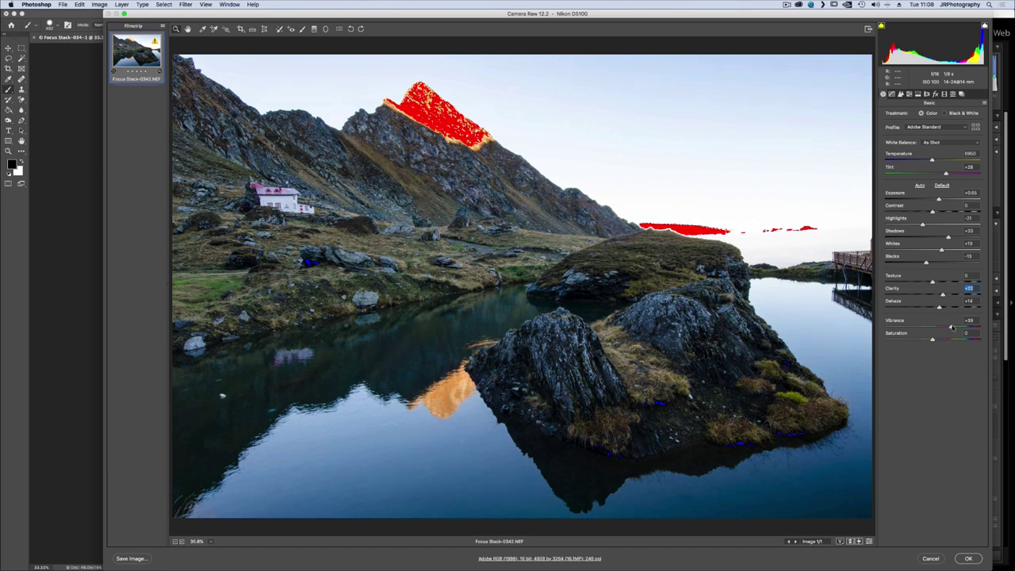
left_click(969, 559)
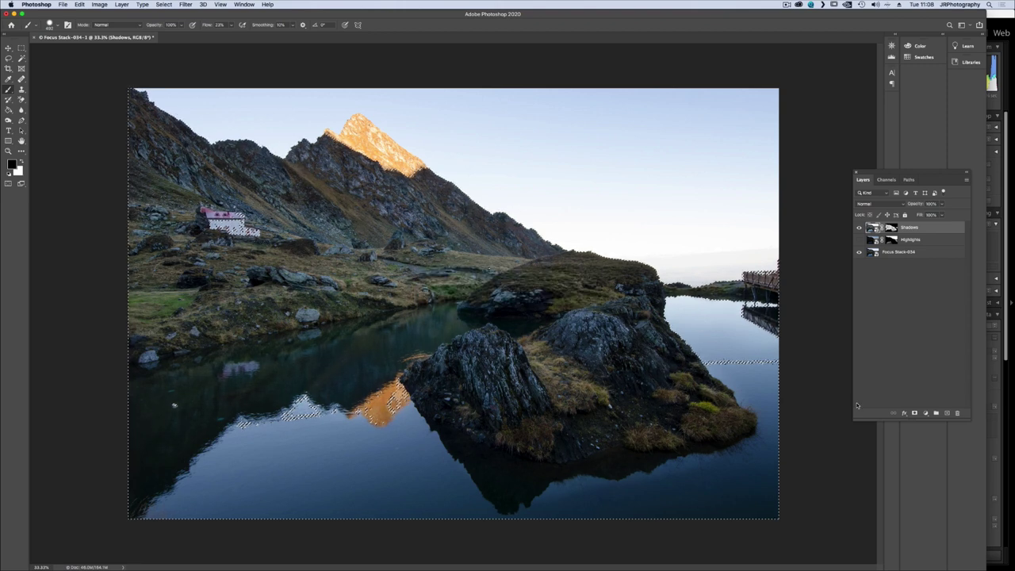
Step: Make the Highlights layer visible again and deselect the dark-tone selection
left_click(860, 240)
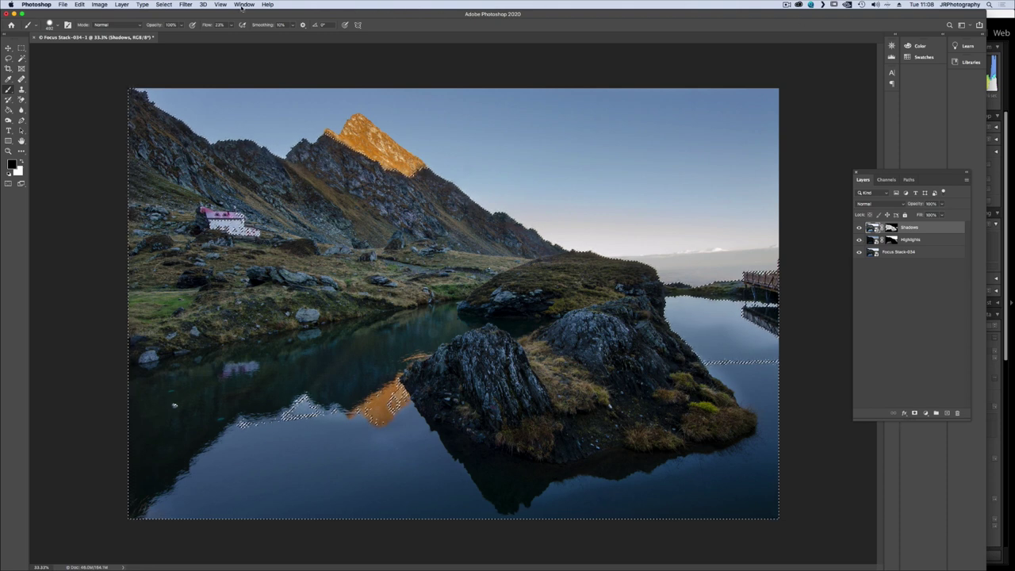
left_click(186, 4)
mouse_move(164, 5)
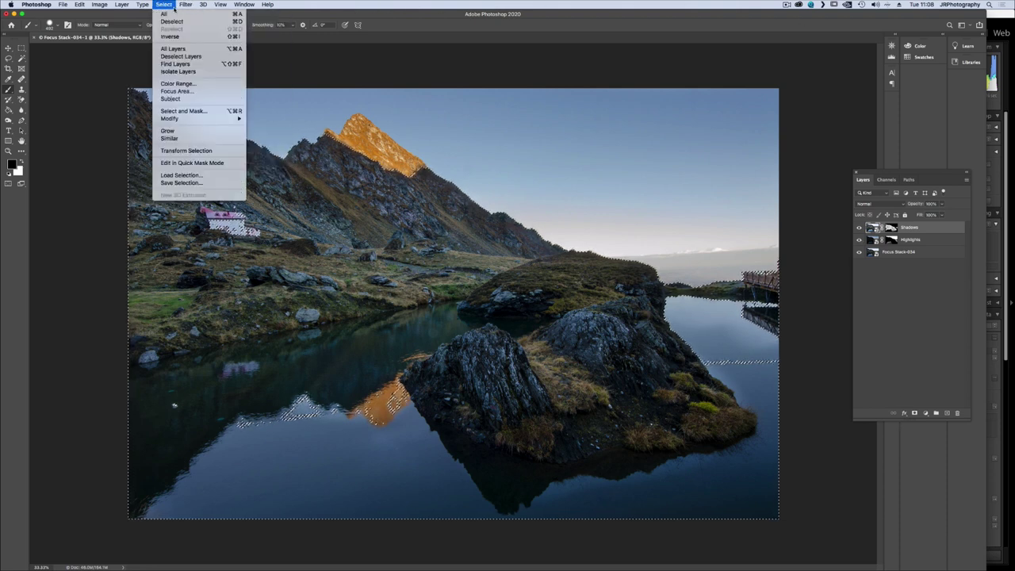
left_click(172, 22)
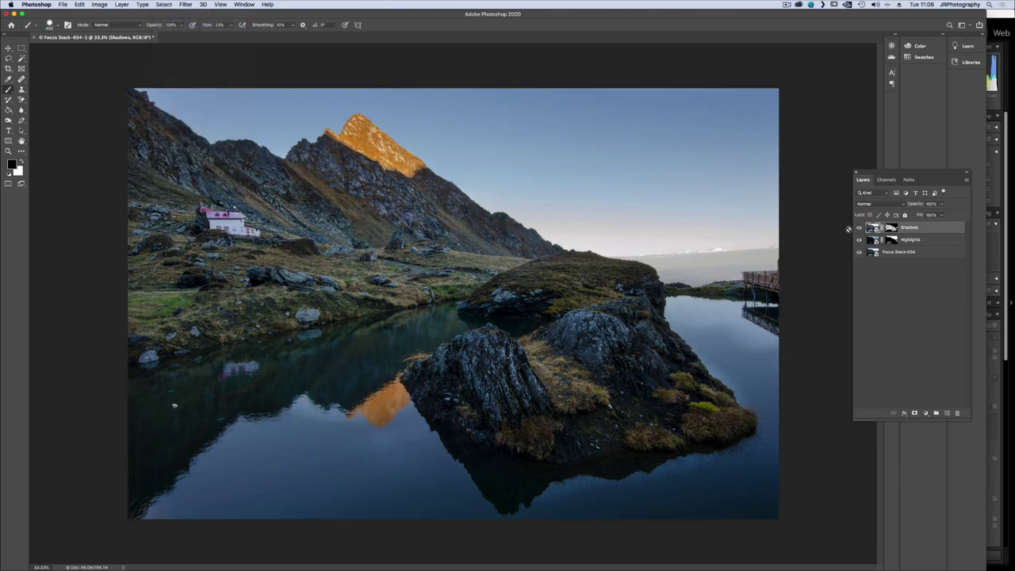
Step: Toggle Shadows and Highlights off and back on to compare against the original
left_click(859, 228)
left_click(859, 240)
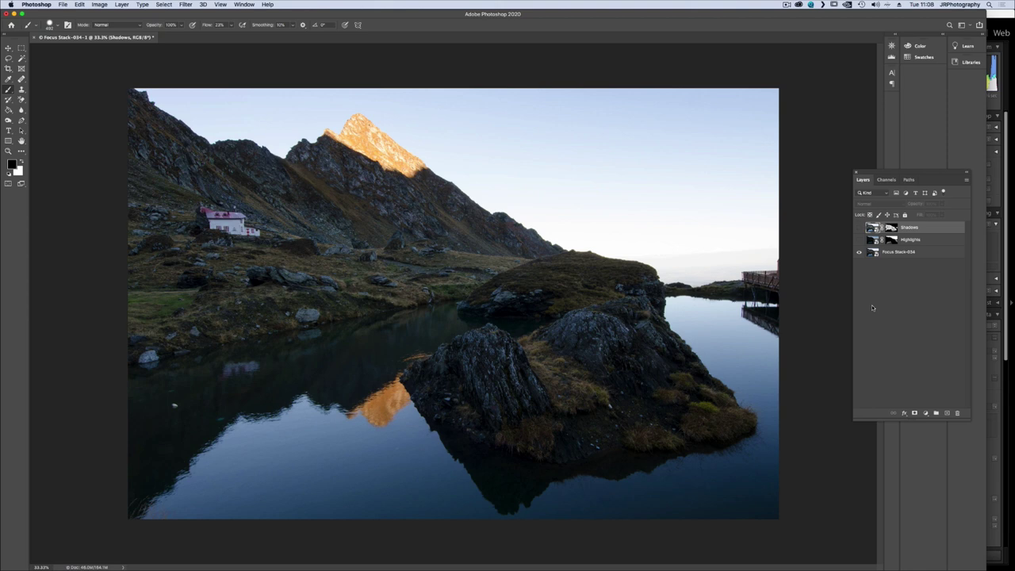
left_click(859, 239)
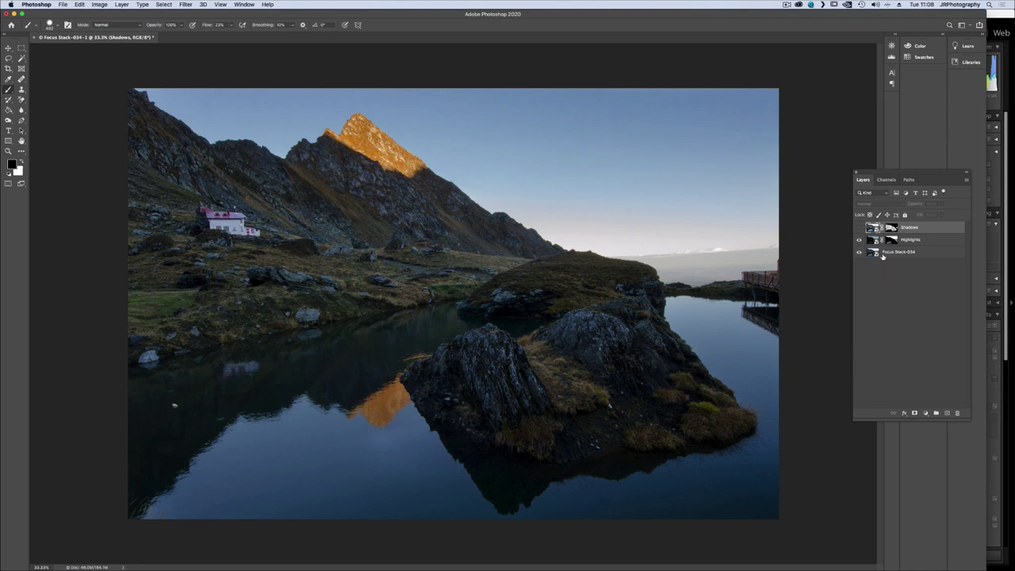
left_click(859, 227)
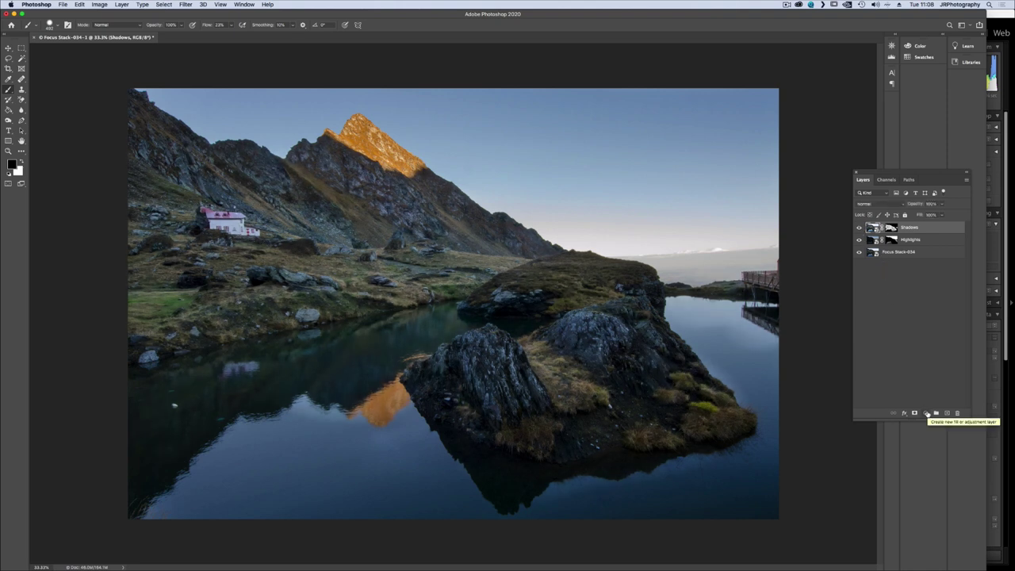